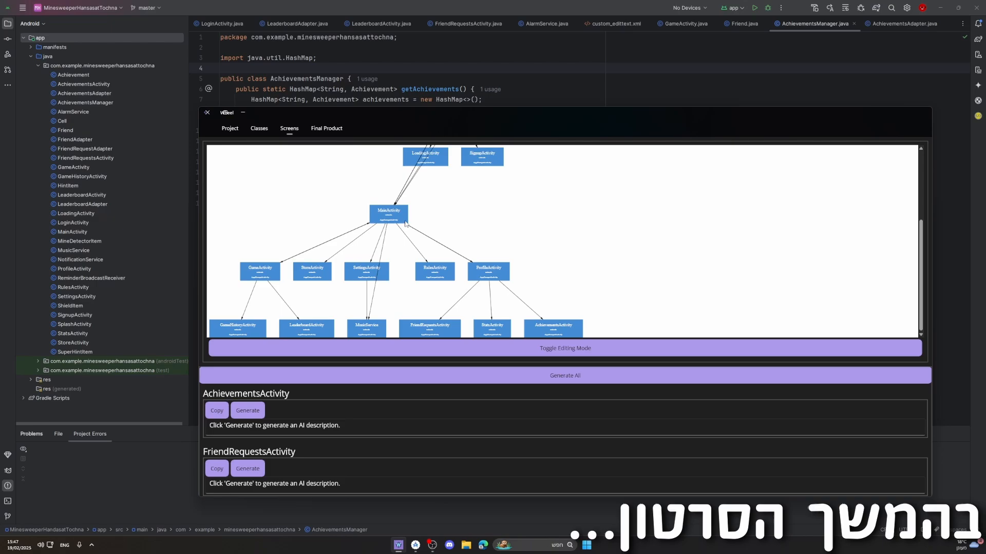
# - Turn on editing mode for the screens diagram and examine the activity nodes and their connections
pyautogui.click(571, 349)
pyautogui.scroll(-10, 405, 396)
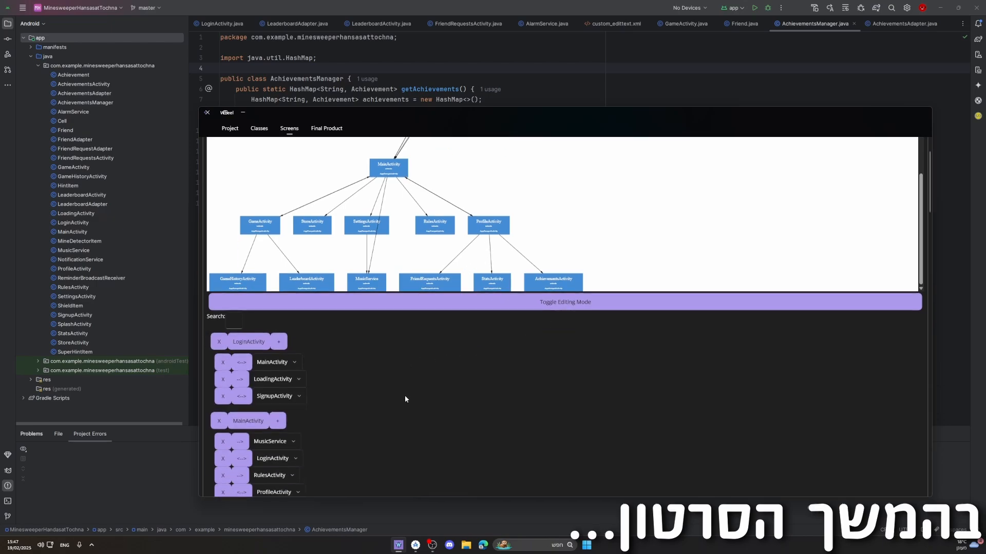
pyautogui.scroll(-8, 387, 375)
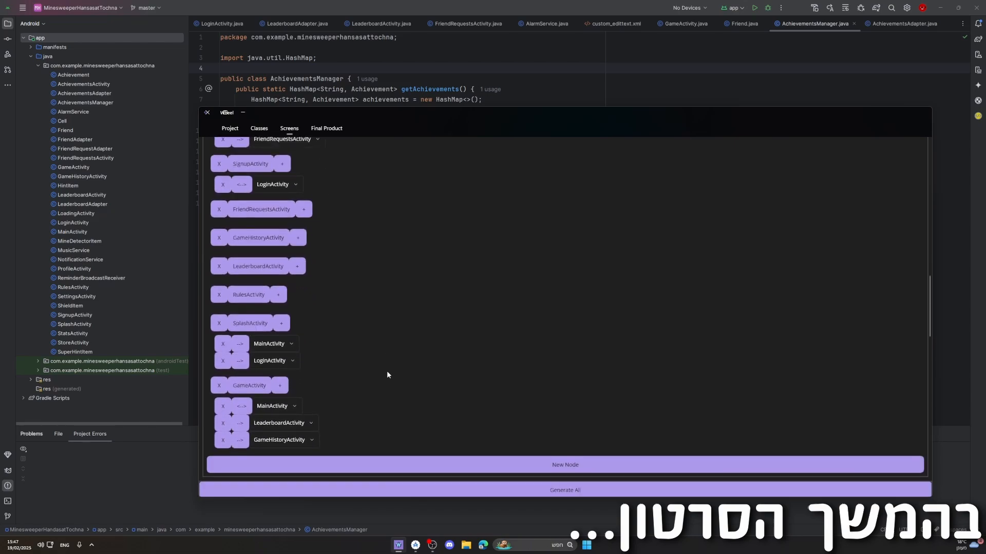
pyautogui.scroll(15, 391, 361)
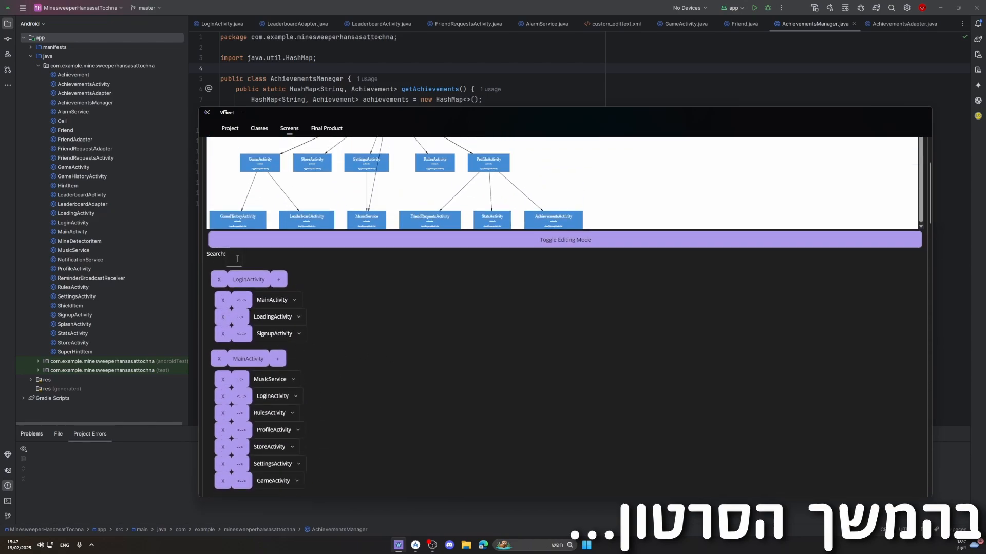
# - Open the final product preview with its page thumbnails and look through the first 66 pages
pyautogui.click(326, 129)
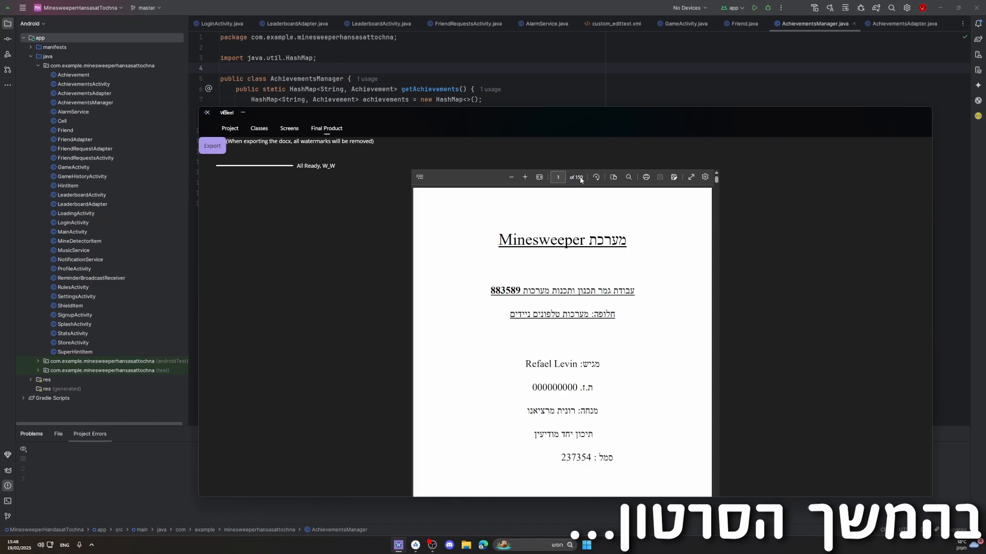
pyautogui.click(420, 178)
pyautogui.scroll(-5, 481, 289)
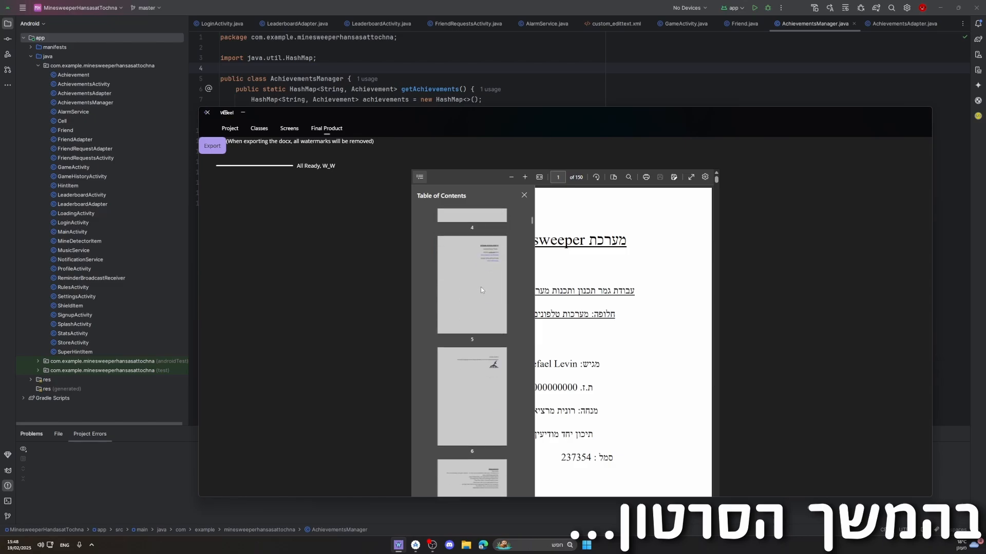
pyautogui.scroll(-15, 481, 290)
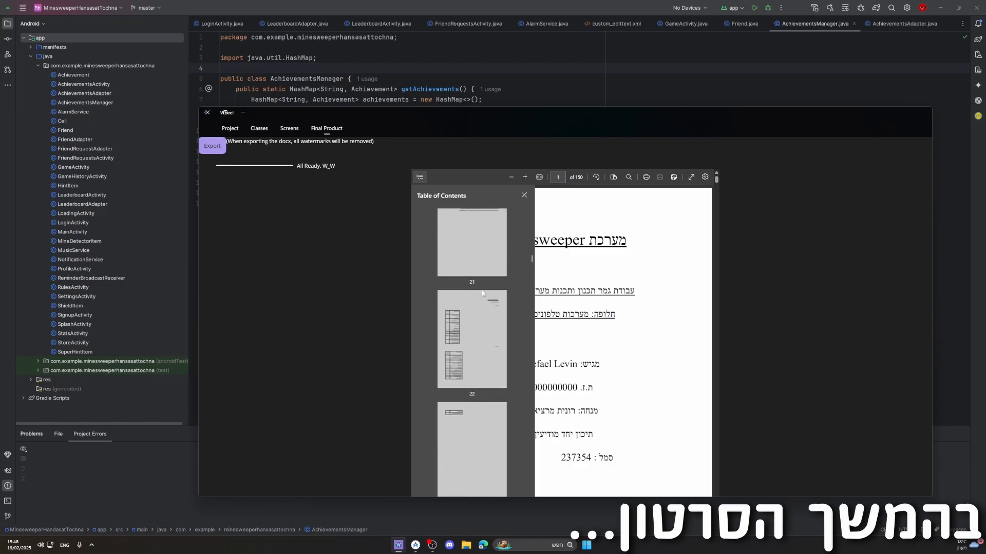
pyautogui.scroll(-10, 477, 292)
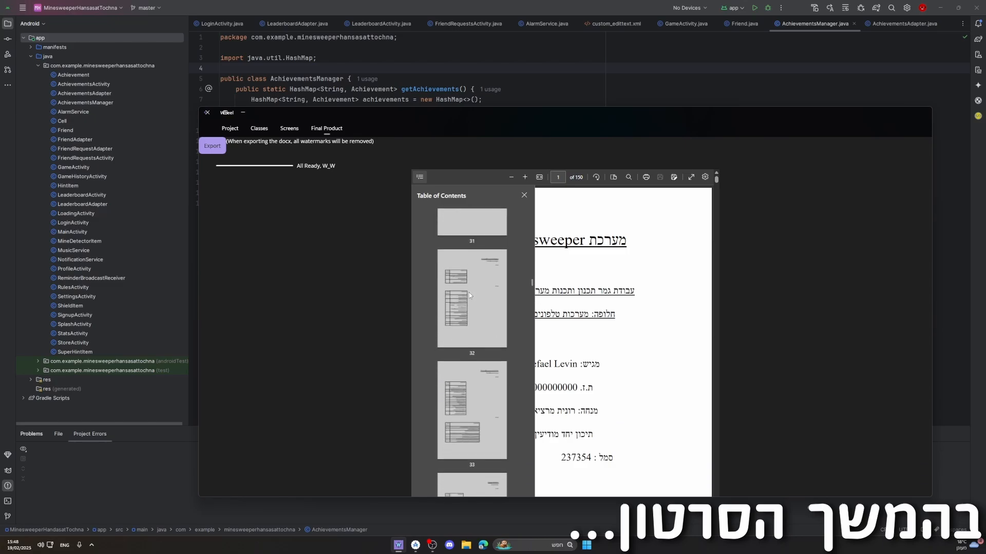
pyautogui.scroll(-6, 469, 295)
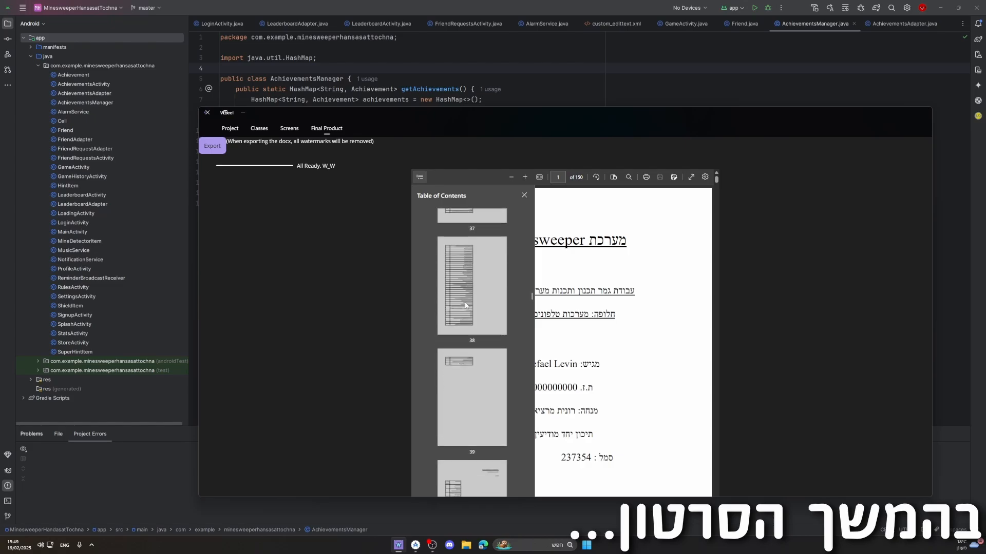
pyautogui.scroll(-11, 464, 306)
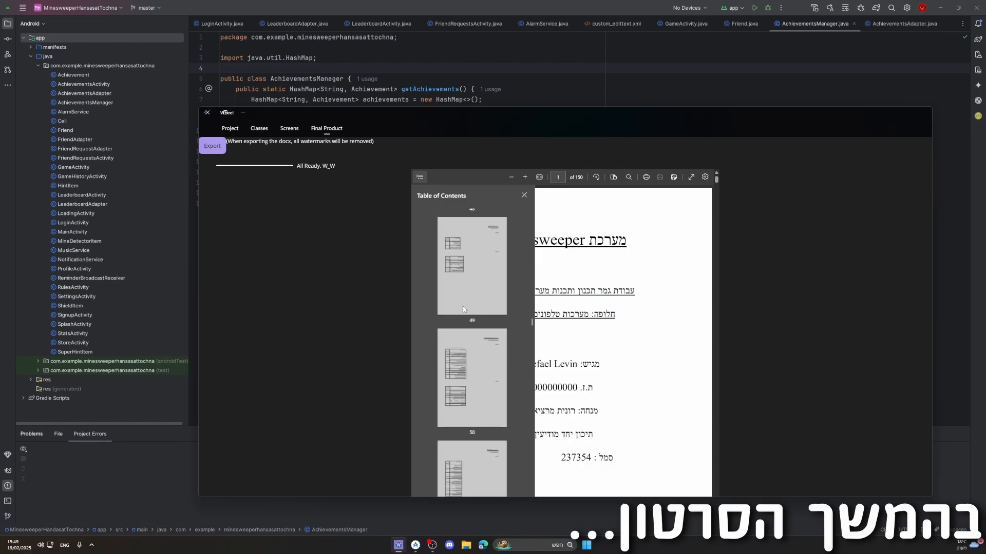
pyautogui.scroll(-11, 463, 309)
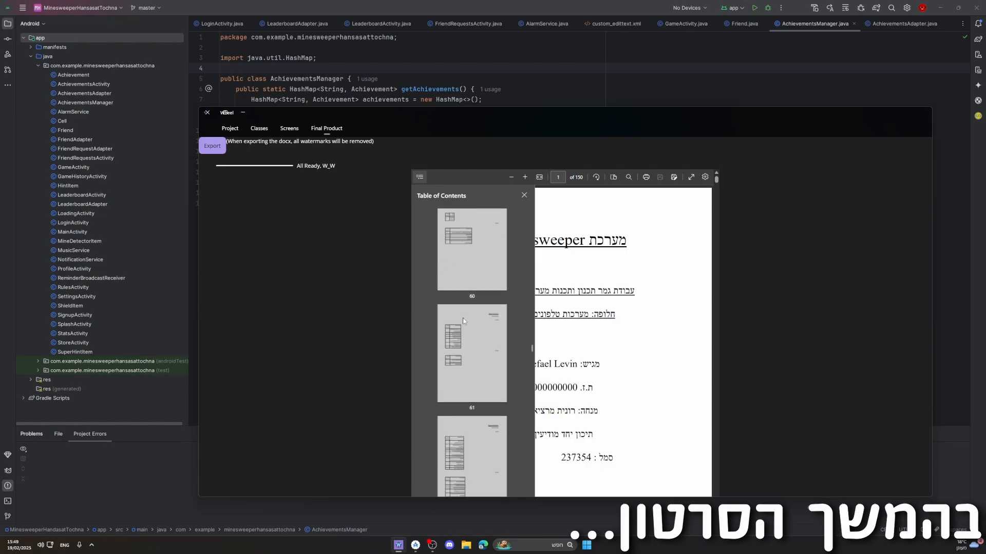
pyautogui.scroll(-5, 463, 320)
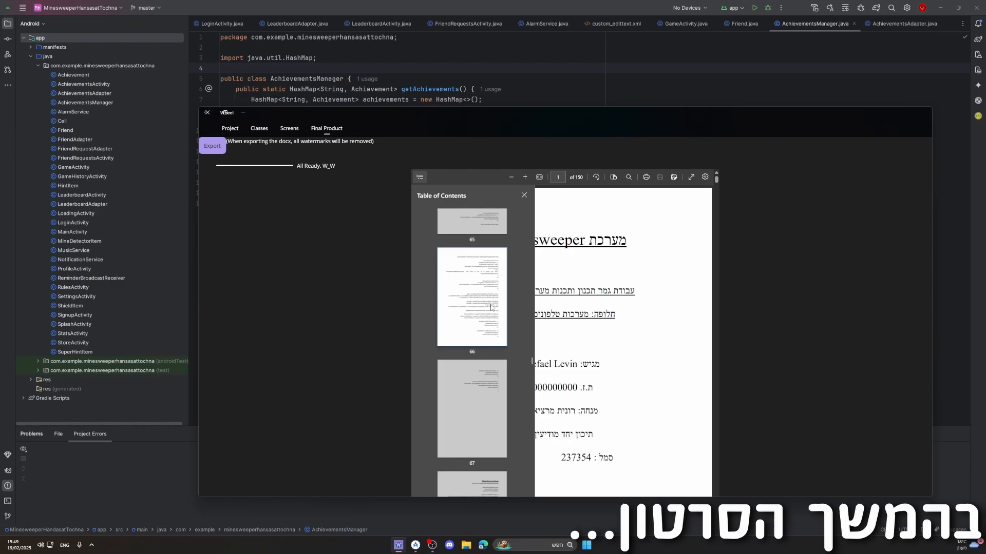
# - Go to page 66 of the preview, read the class code pages that follow, and close the page thumbnails
pyautogui.click(491, 308)
pyautogui.scroll(-6, 589, 345)
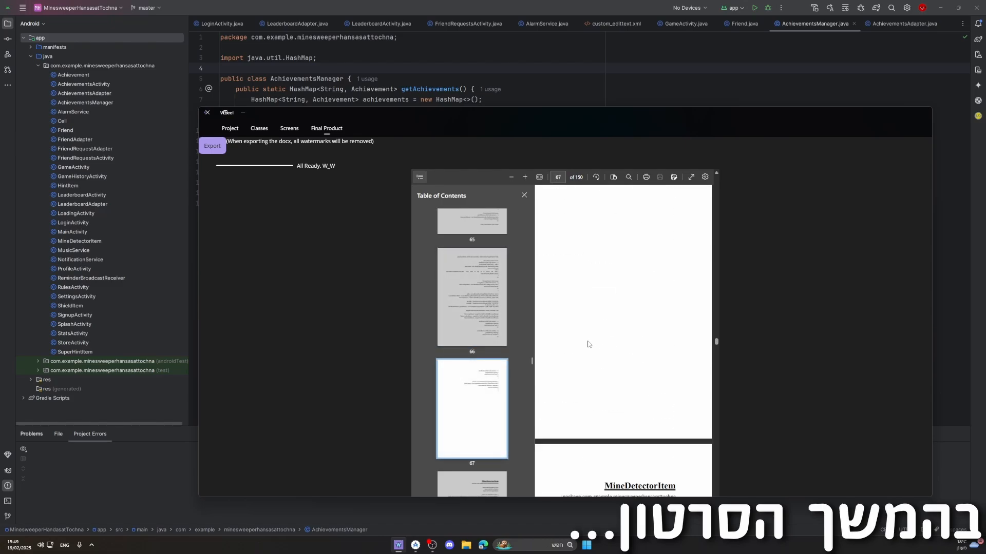
pyautogui.scroll(-15, 589, 344)
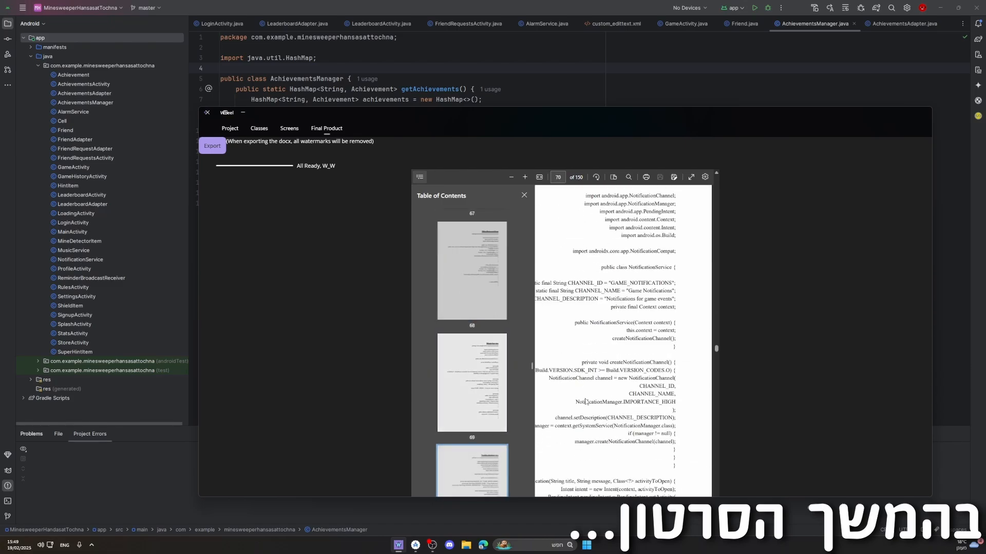
pyautogui.scroll(-10, 585, 402)
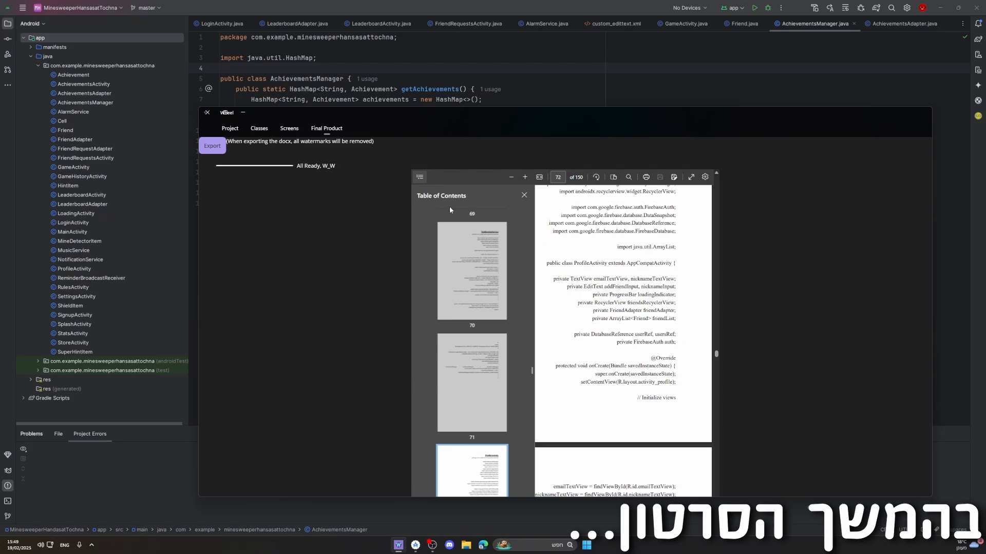
pyautogui.click(524, 195)
pyautogui.moveTo(717, 354); pyautogui.dragTo(720, 501)
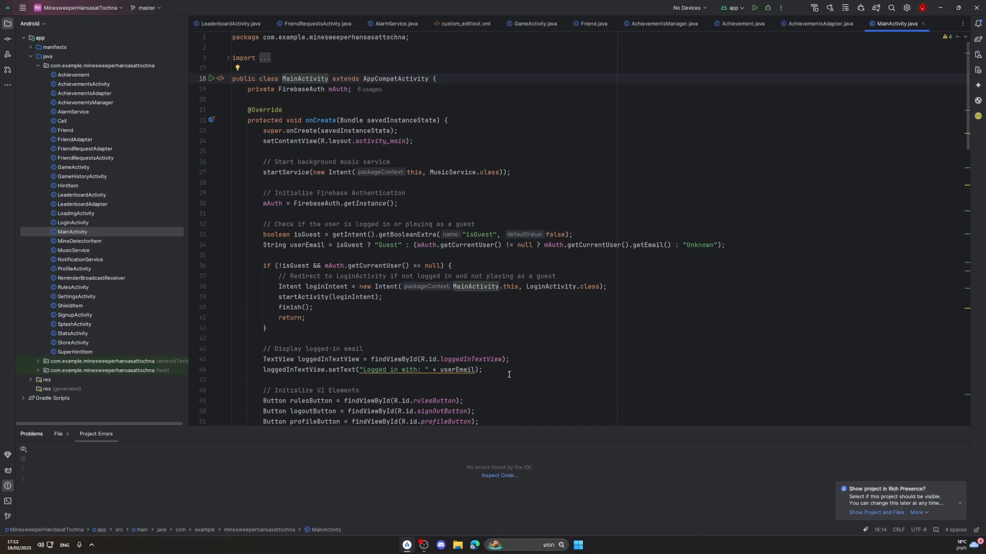
# - Open the Microsoft Store and search it for "wheel project generator"
pyautogui.press('super')
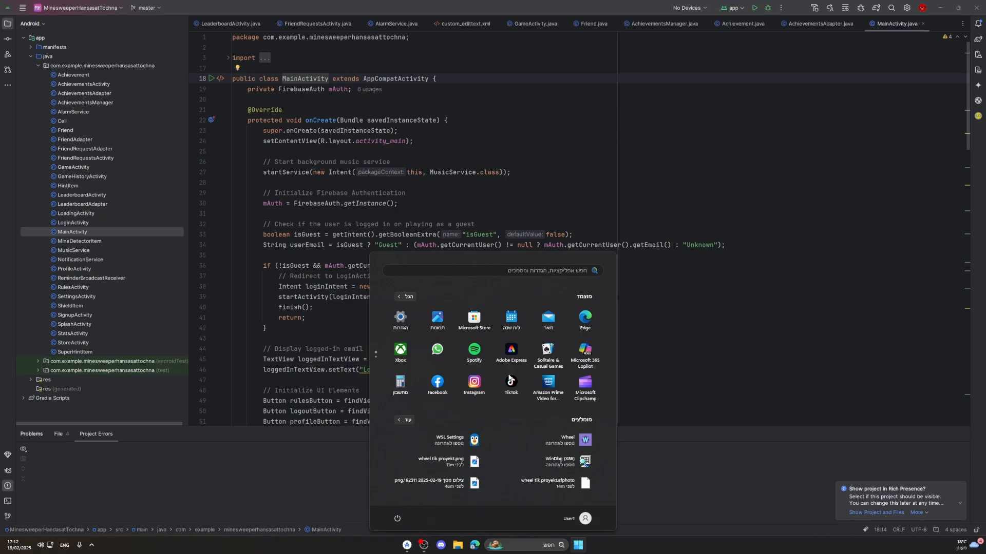
pyautogui.write('microsoft store')
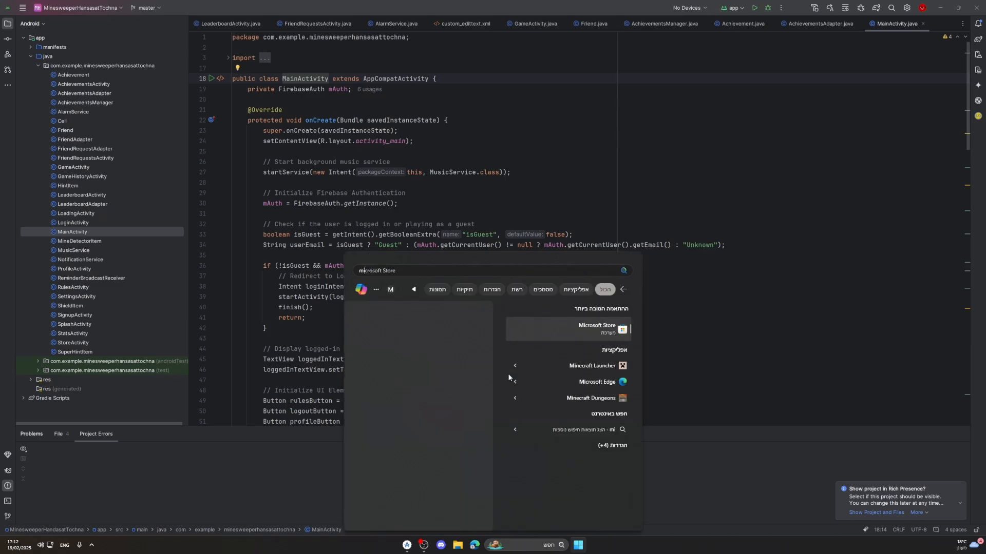
pyautogui.click(595, 327)
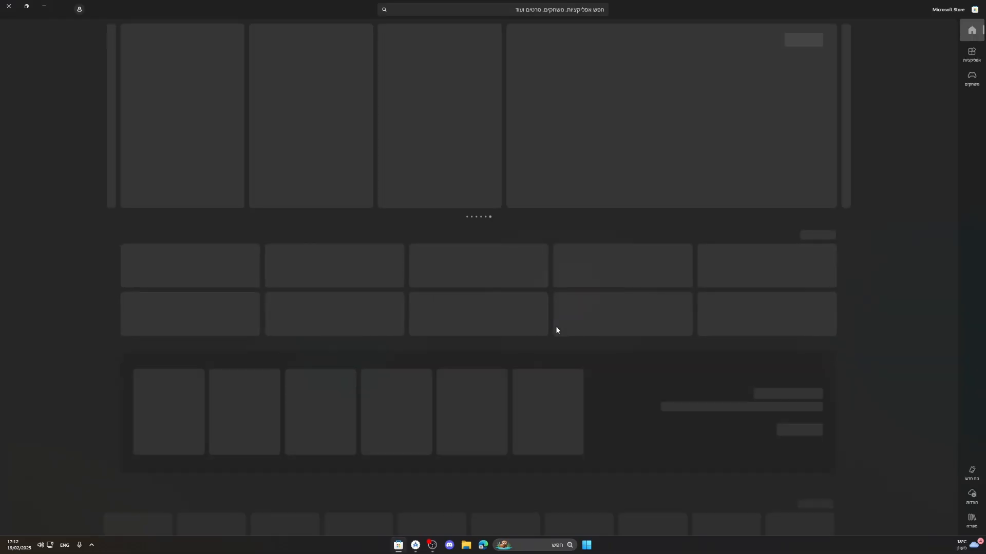
pyautogui.click(568, 11)
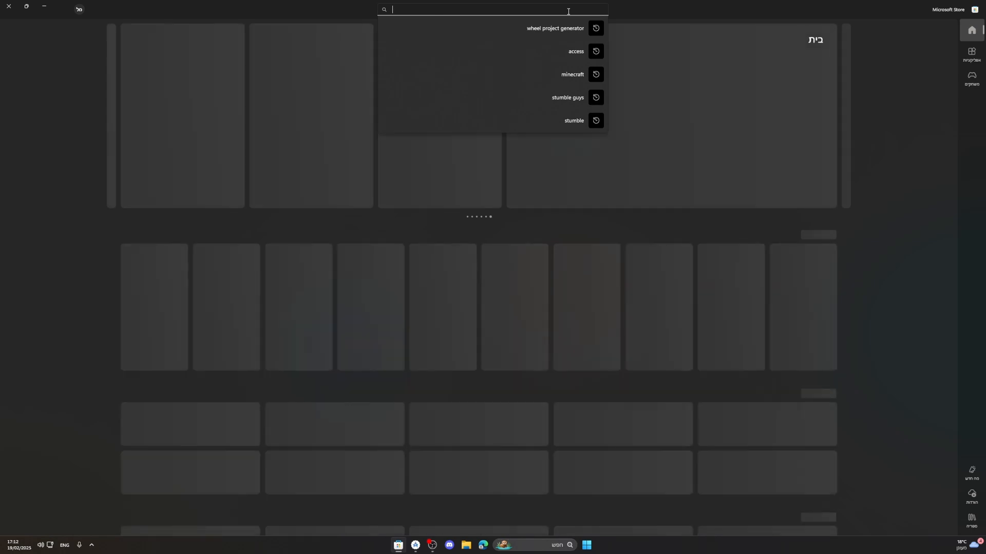
pyautogui.write('wheel project generator')
pyautogui.press('Return')
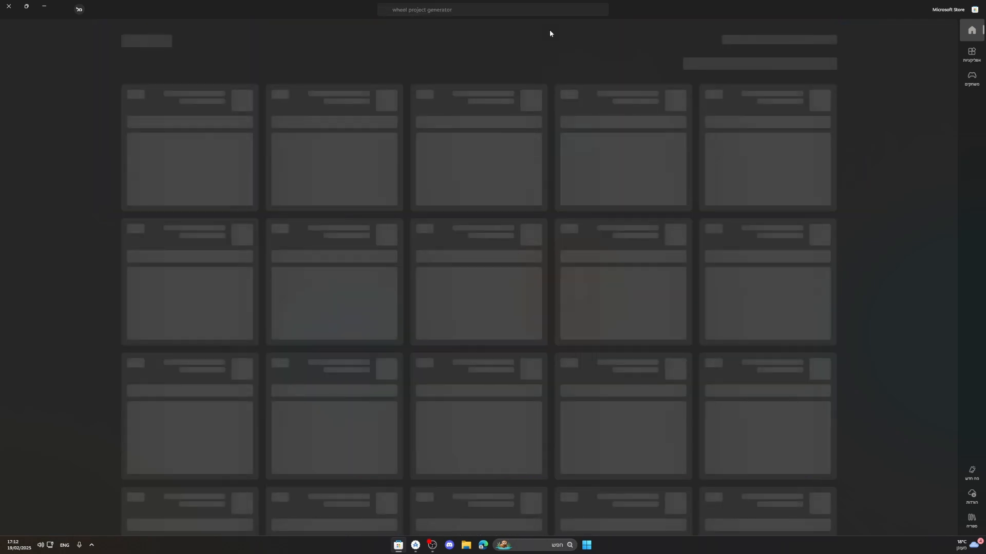
# - Open the Wheel Project Generator store page and launch the app from it
pyautogui.moveTo(763, 110)
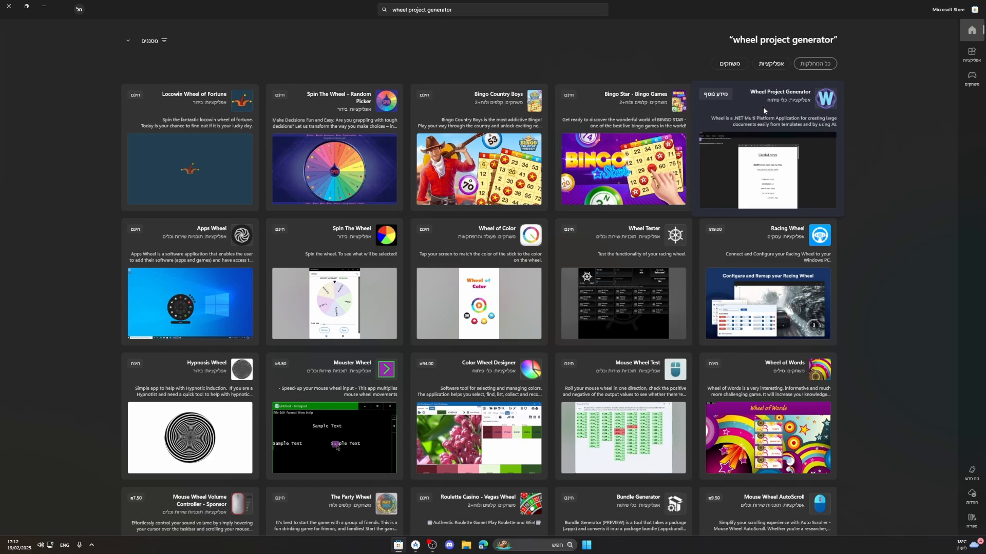
pyautogui.click(763, 109)
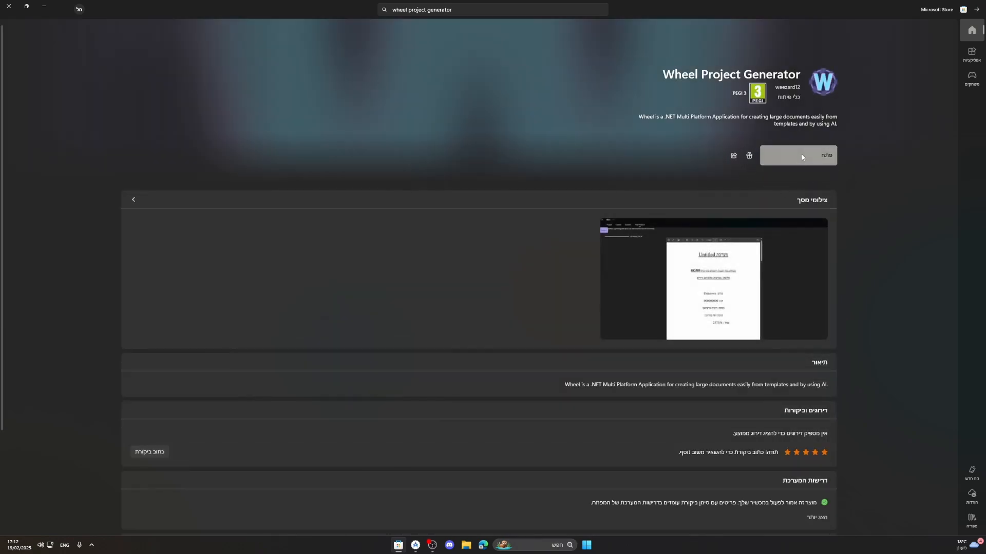
pyautogui.click(802, 156)
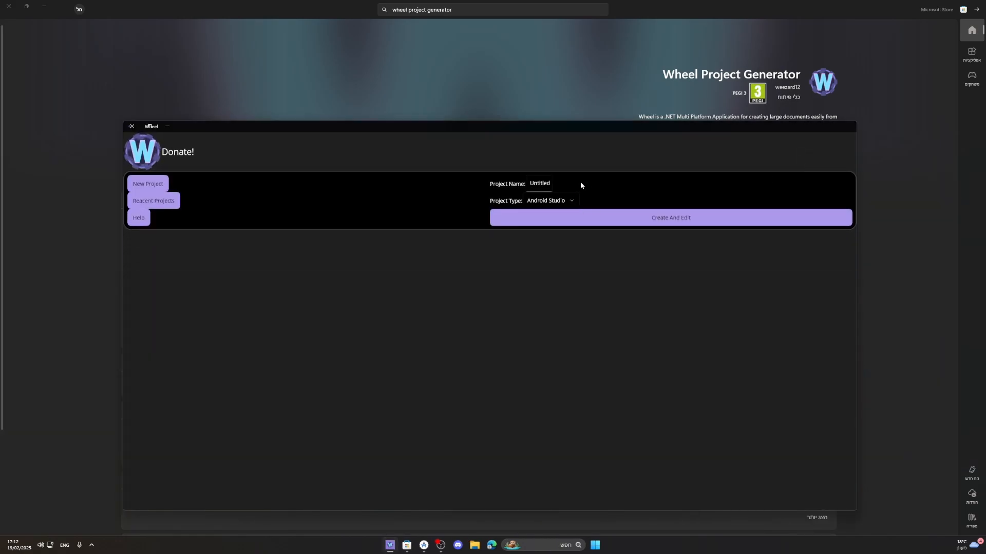
# - Create a project named MineSweeper with the Android Studio project type and open it for editing
pyautogui.doubleClick(551, 184)
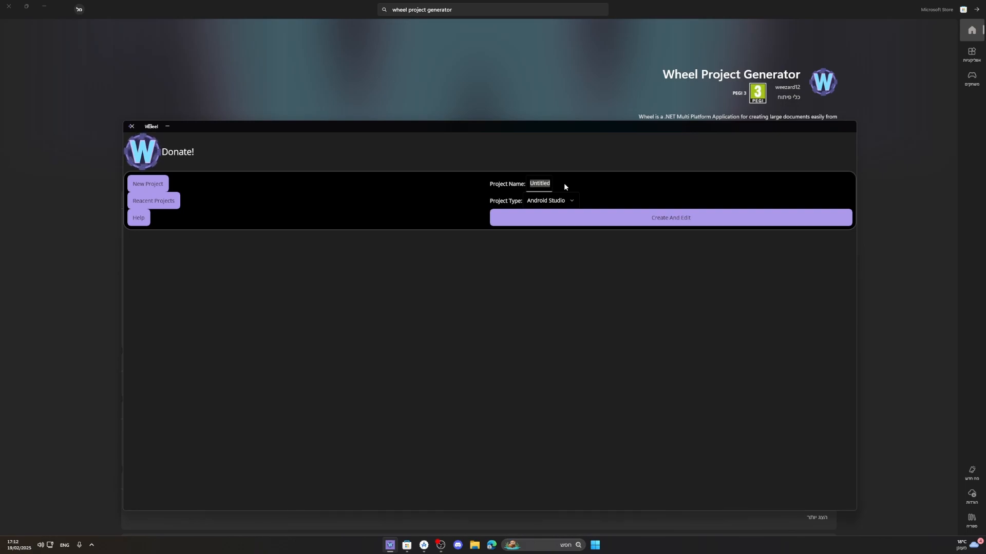
pyautogui.write('Minew')
pyautogui.click(558, 199)
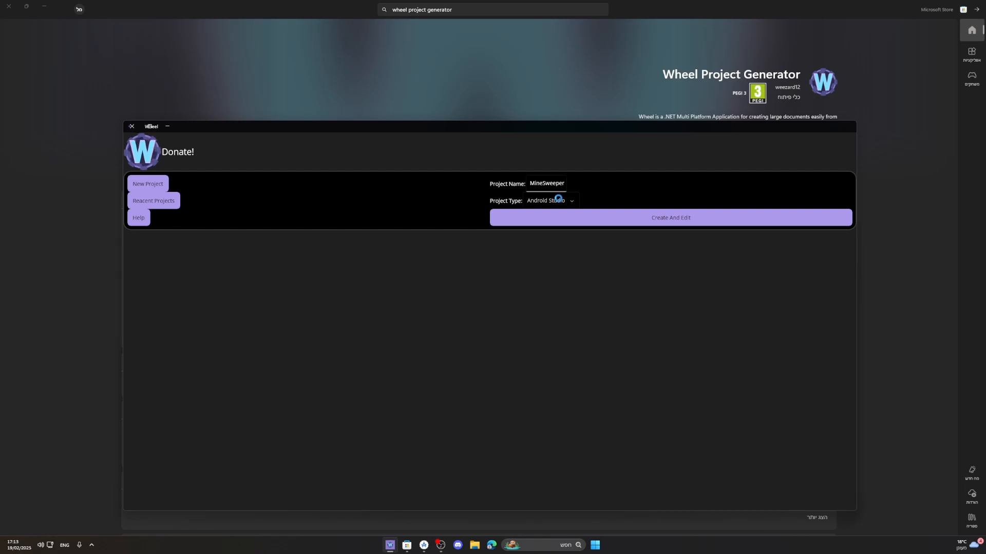
pyautogui.click(558, 200)
pyautogui.click(661, 220)
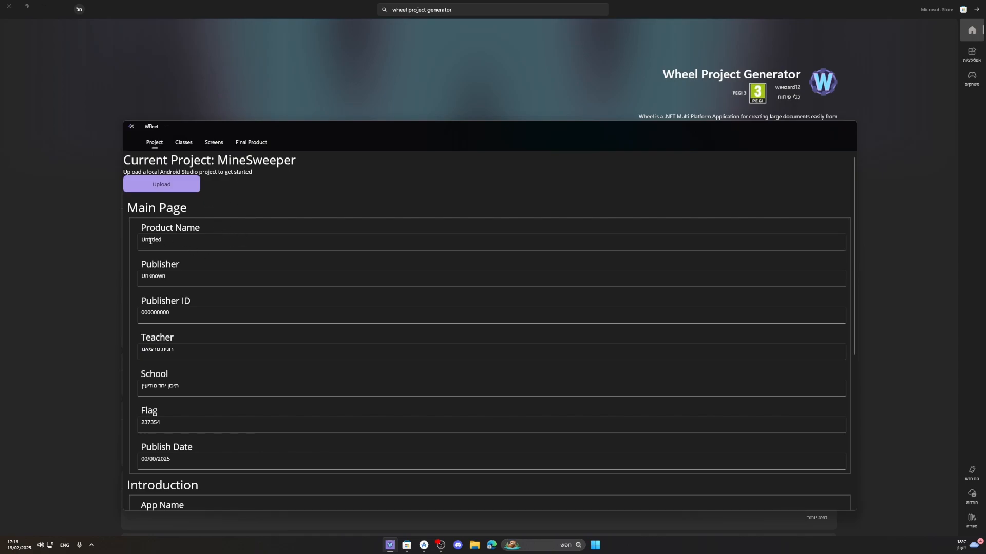
# - Look through the project's Main Page, Introduction and Limitations fields
pyautogui.click(178, 275)
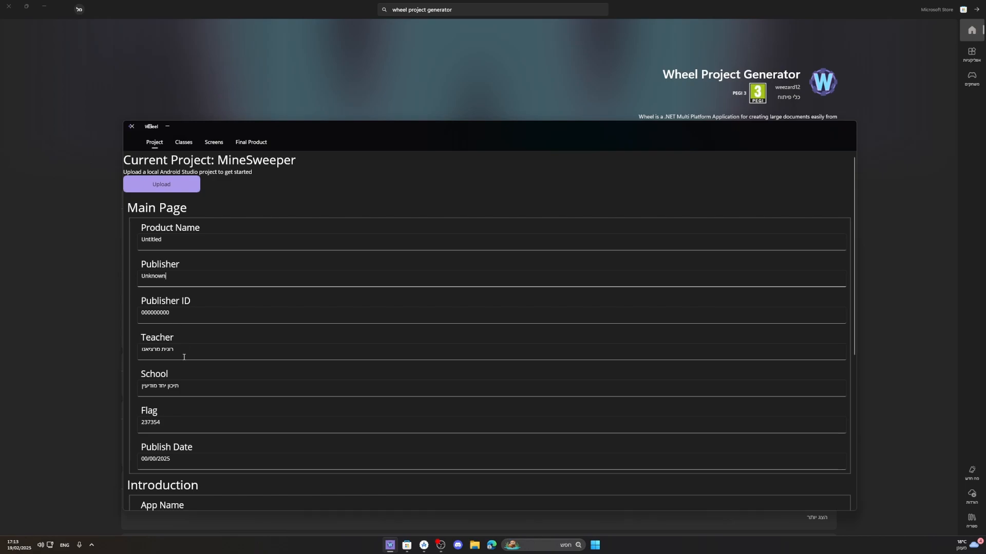
pyautogui.scroll(-5, 183, 347)
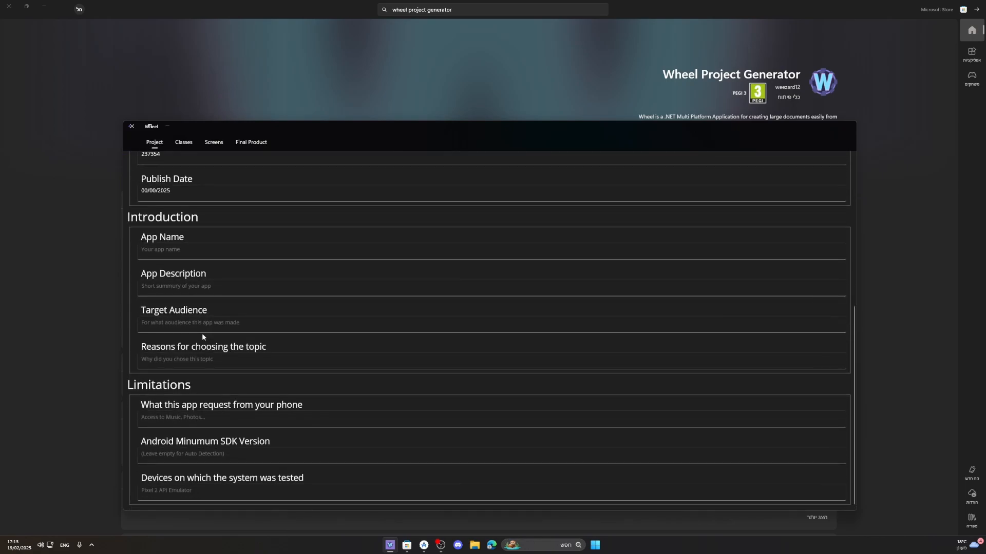
pyautogui.scroll(5, 280, 319)
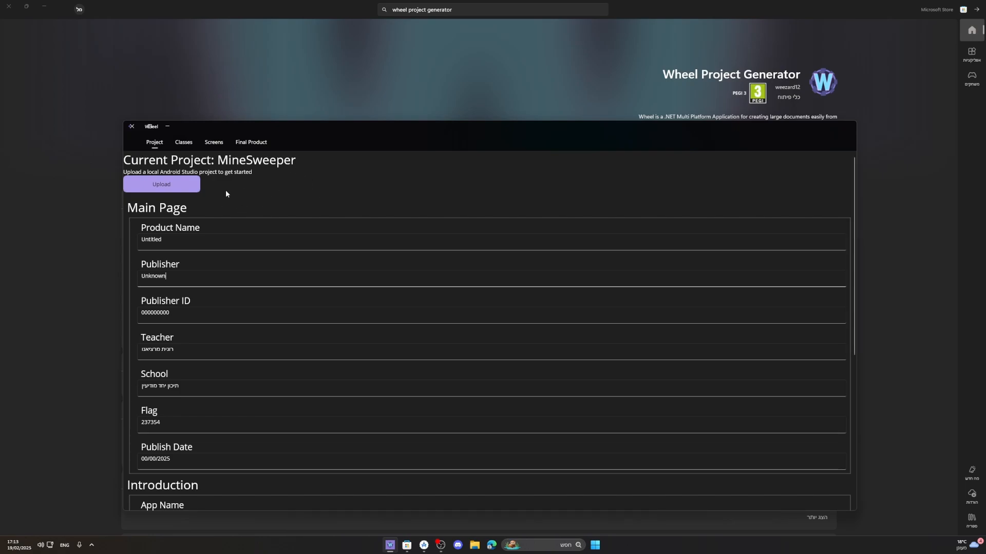
# - Generate the final product preview of the MineSweeper project
pyautogui.click(253, 143)
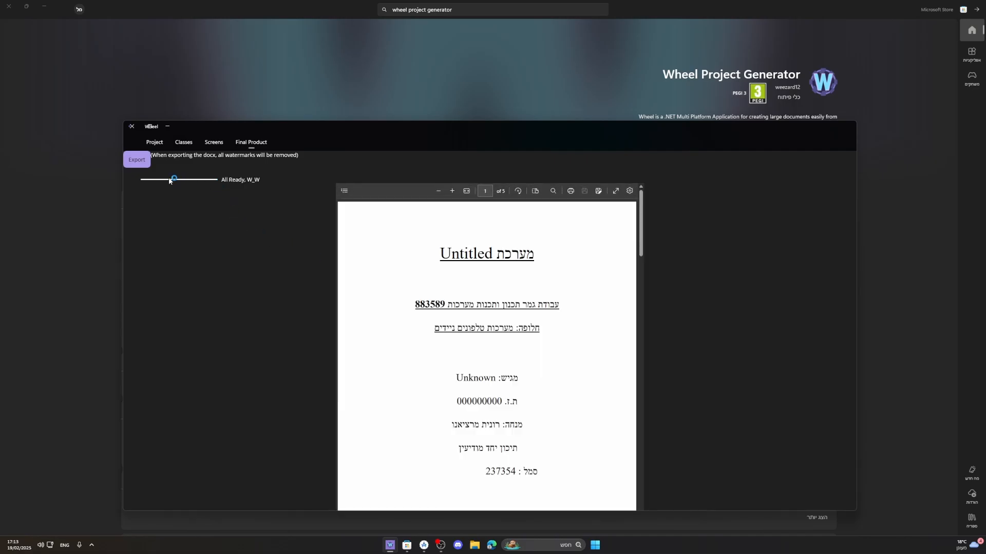
pyautogui.moveTo(640, 225)
pyautogui.mouseDown()
pyautogui.moveTo(642, 483)
pyautogui.moveTo(645, 217)
pyautogui.mouseUp()
pyautogui.click(136, 160)
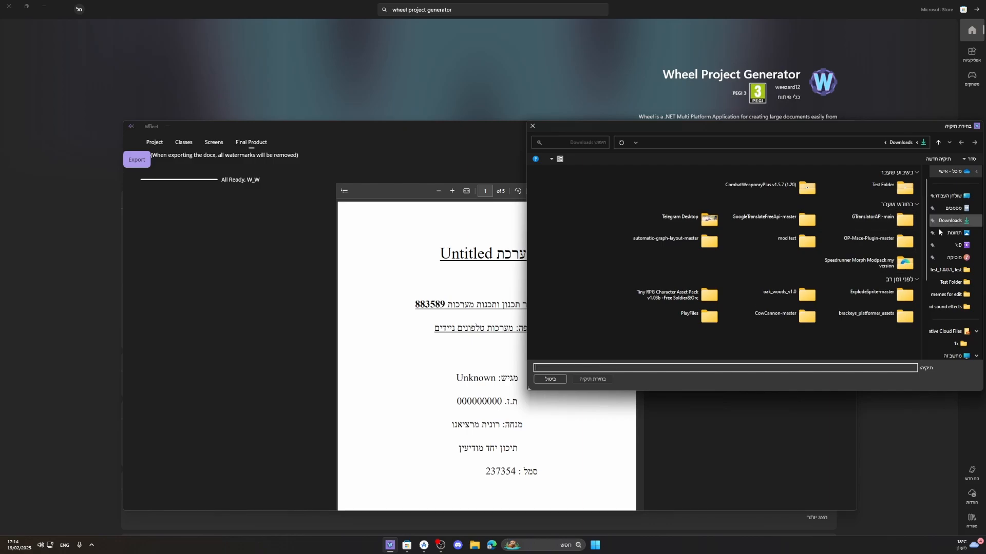
pyautogui.click(950, 221)
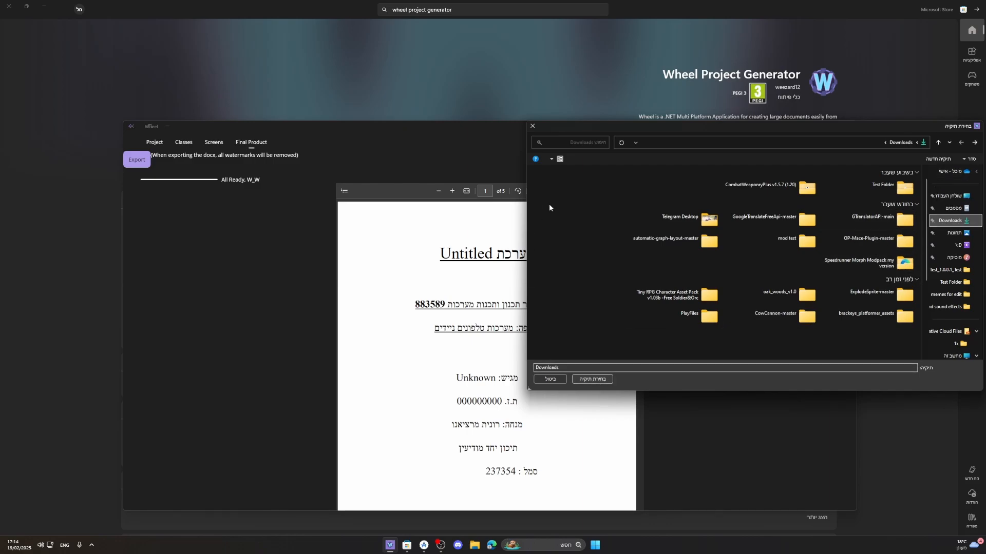
pyautogui.click(533, 126)
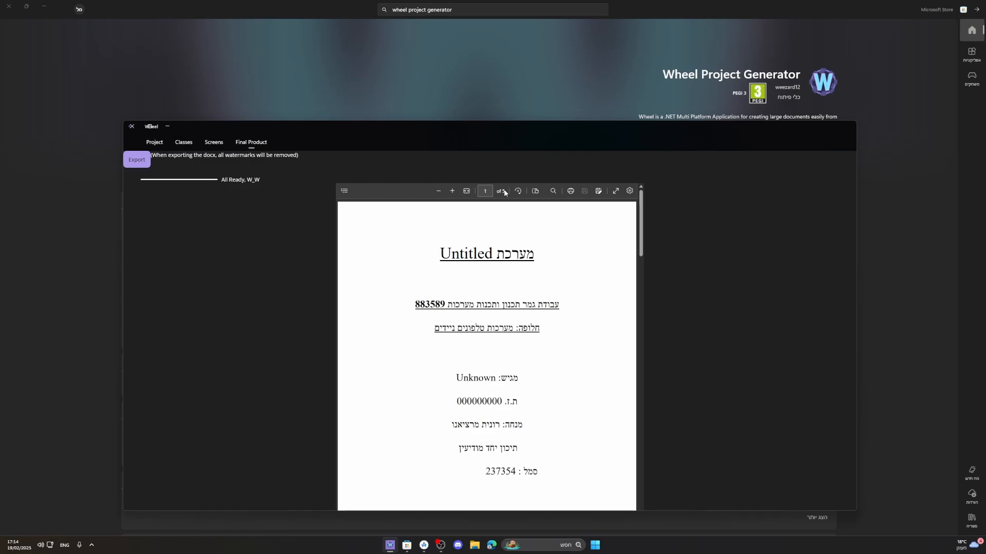
# - Look over the preview document and switch to the Minesweeper project in Android Studio
pyautogui.moveTo(641, 231); pyautogui.dragTo(534, 516)
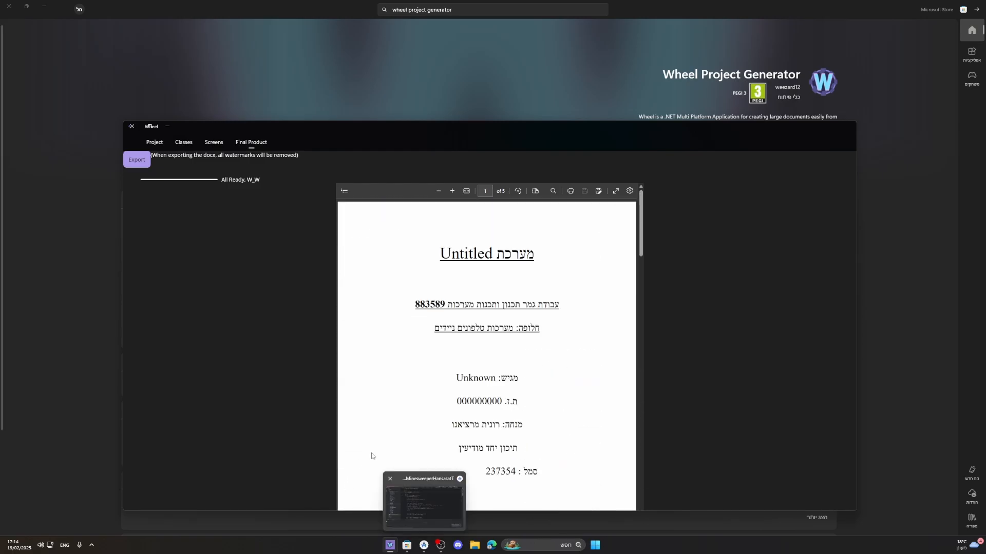
pyautogui.click(424, 545)
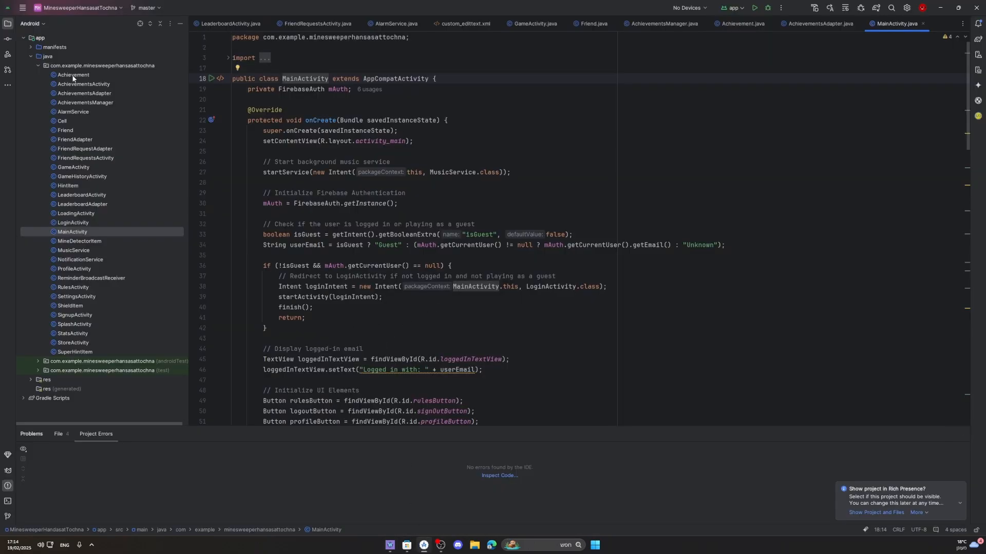
# - Switch back to Wheel Project Generator and set the Product Name to Minesweeper and the Publisher to the author's full name
pyautogui.click(389, 524)
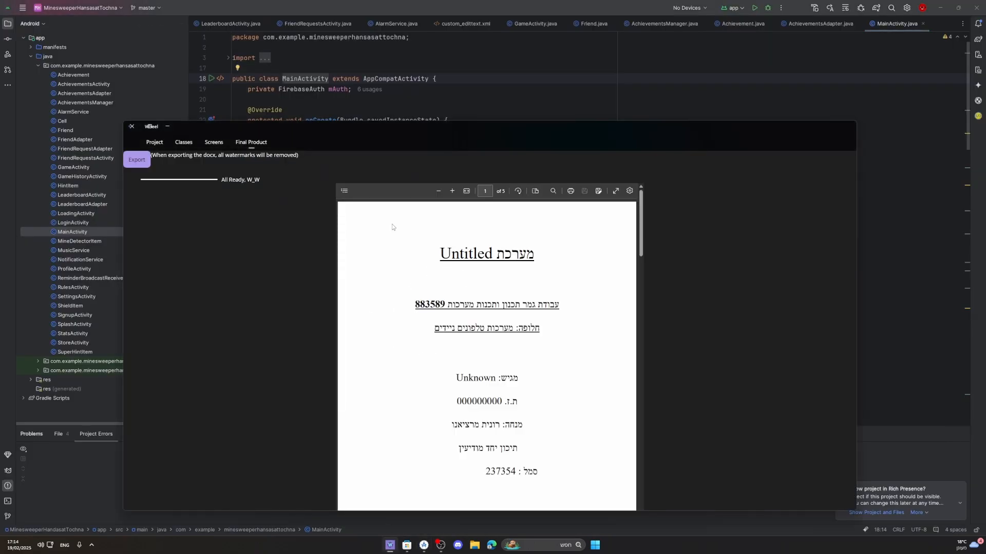
pyautogui.click(155, 142)
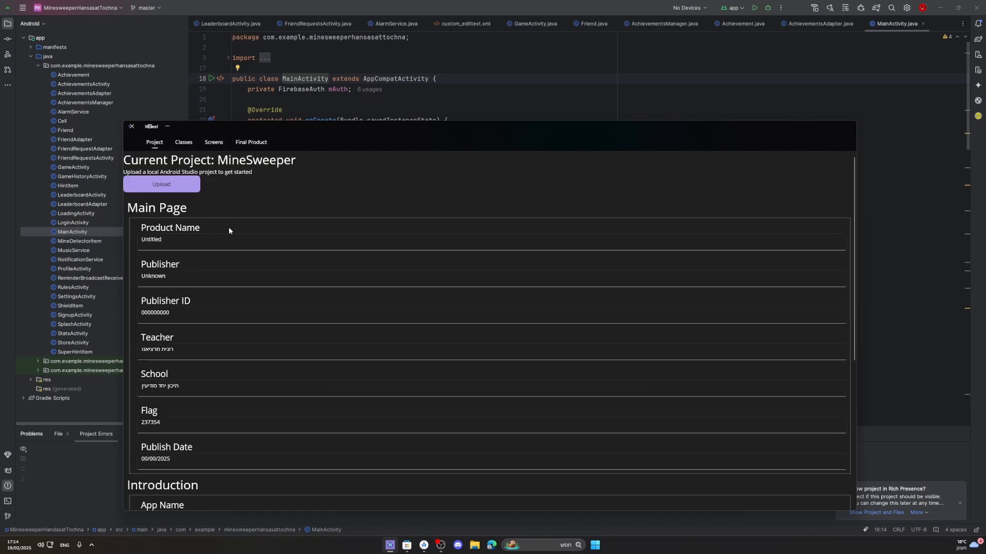
pyautogui.click(173, 240)
pyautogui.write('Mi')
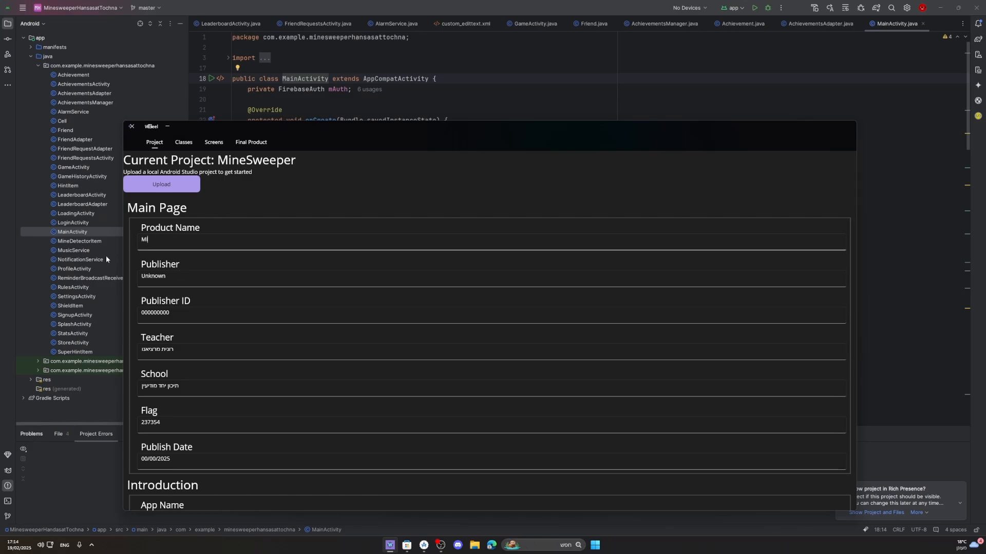
pyautogui.write('nesweepre')
pyautogui.press('BackSpace')
pyautogui.press('BackSpace')
pyautogui.write('er')
pyautogui.moveTo(177, 273); pyautogui.dragTo(113, 277)
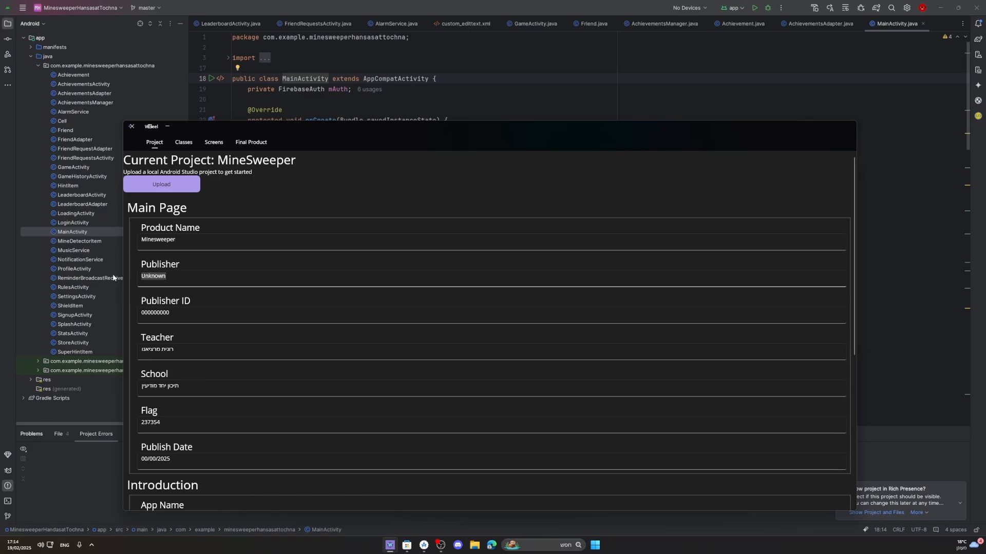
pyautogui.write('Refael Levin')
# - Regenerate the final product preview and check the product title and publisher on the cover page
pyautogui.click(257, 144)
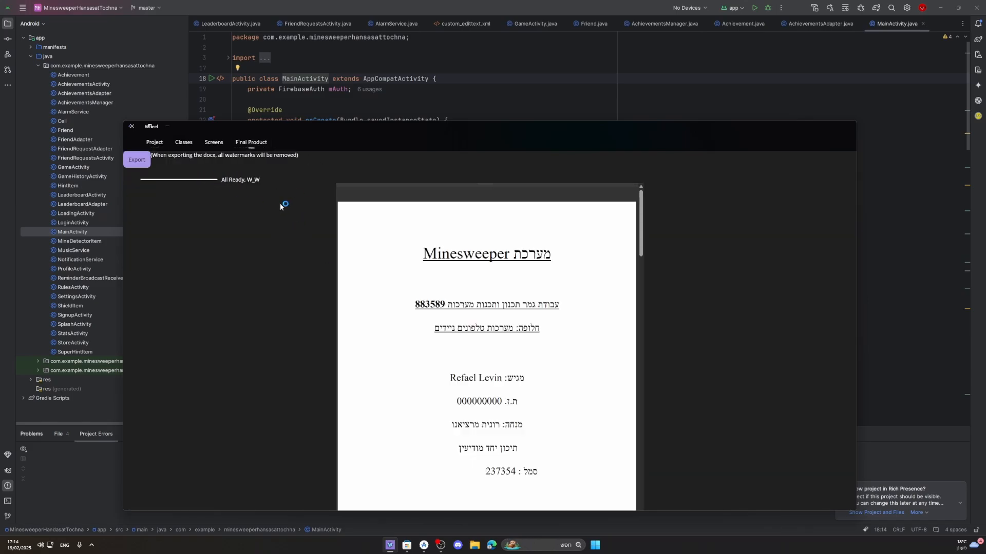
pyautogui.moveTo(422, 255); pyautogui.dragTo(563, 255)
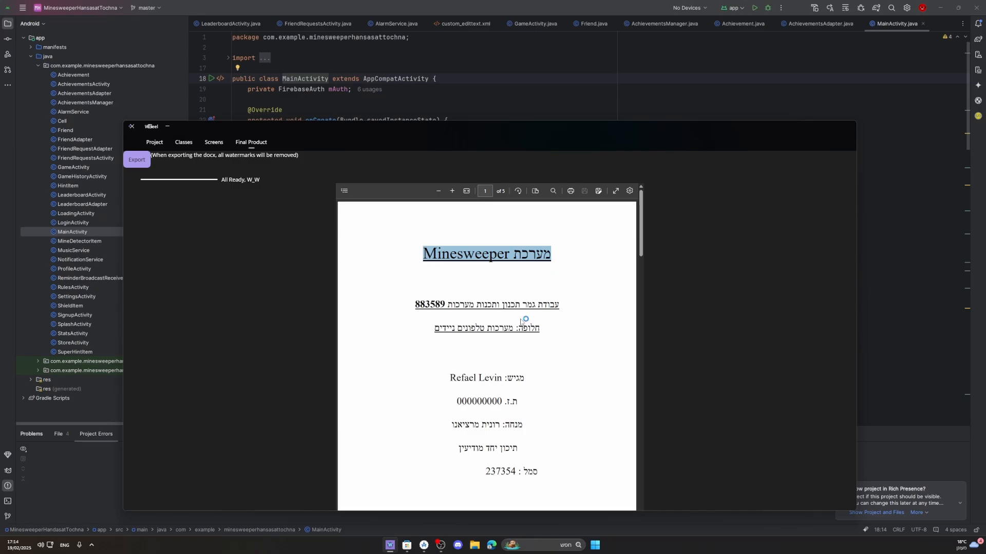
pyautogui.moveTo(507, 380); pyautogui.dragTo(456, 379)
pyautogui.click(547, 376)
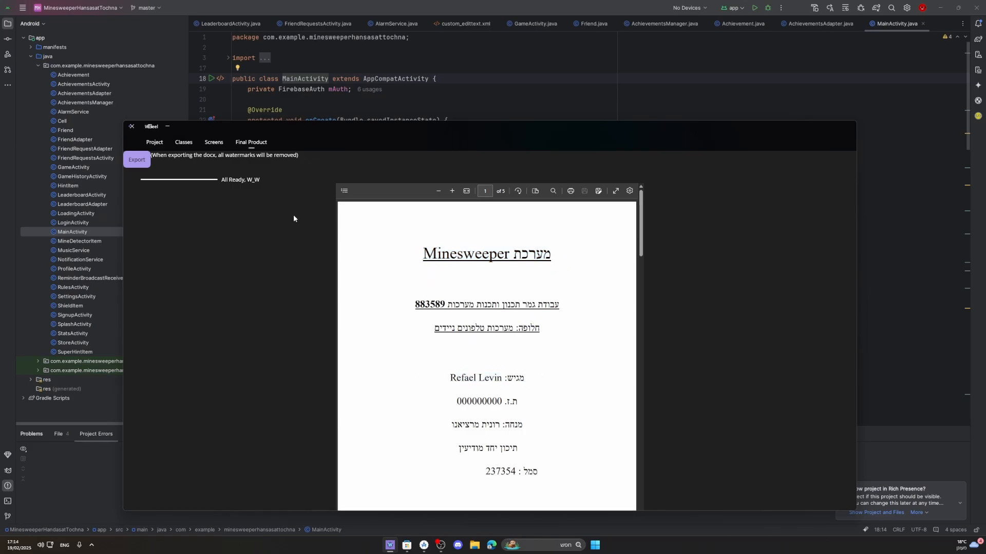
# - Try multi-line entry in the introduction's App Description with a run of blank lines, and clear them again
pyautogui.click(156, 143)
pyautogui.scroll(-5, 254, 266)
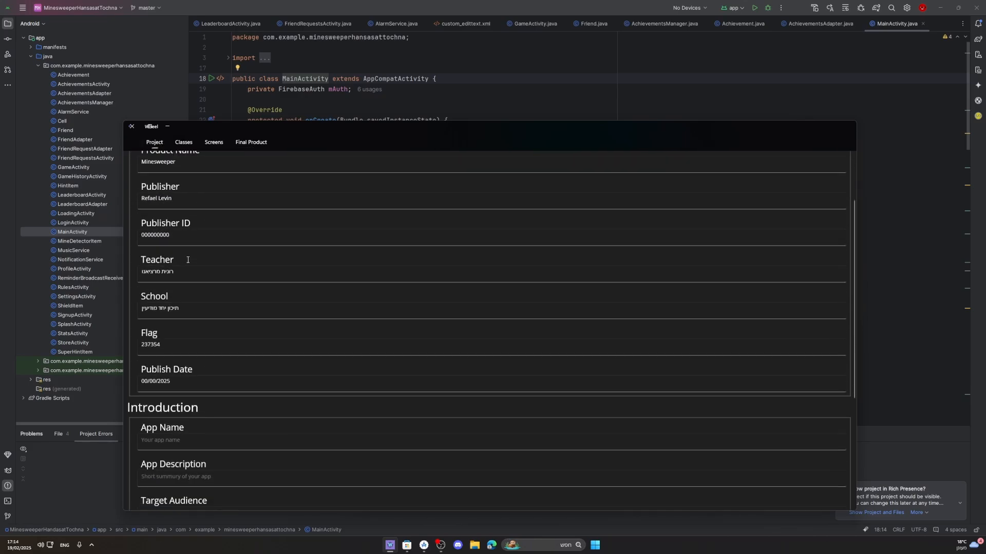
pyautogui.scroll(-2, 249, 285)
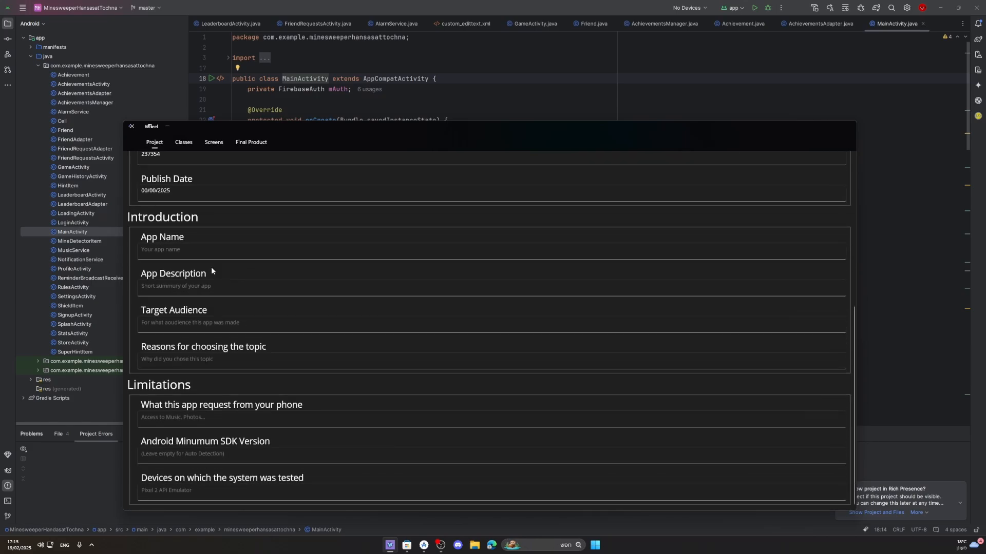
pyautogui.click(195, 253)
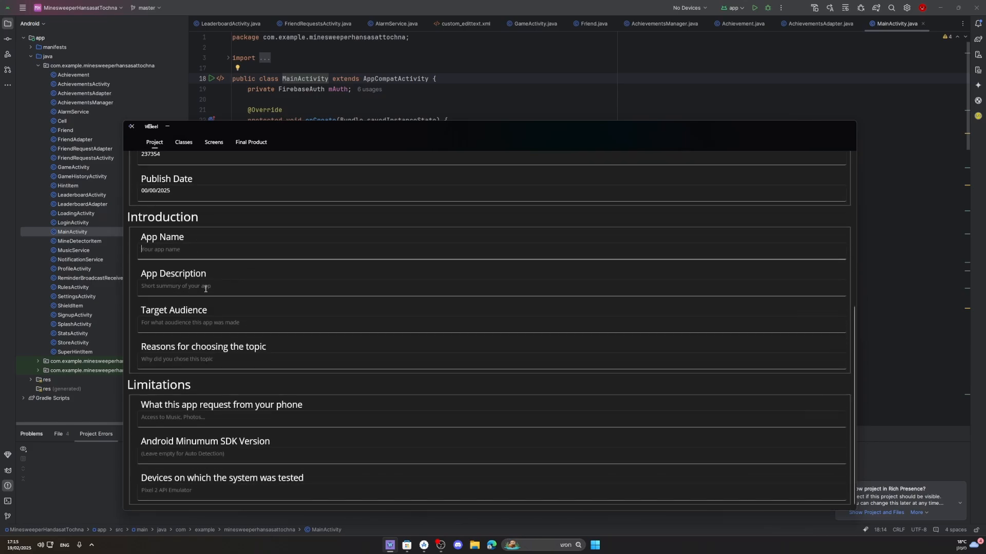
pyautogui.click(168, 288)
pyautogui.press('Return')
pyautogui.press('Return')
pyautogui.press('Return')
pyautogui.press('Return')
pyautogui.press('Return')
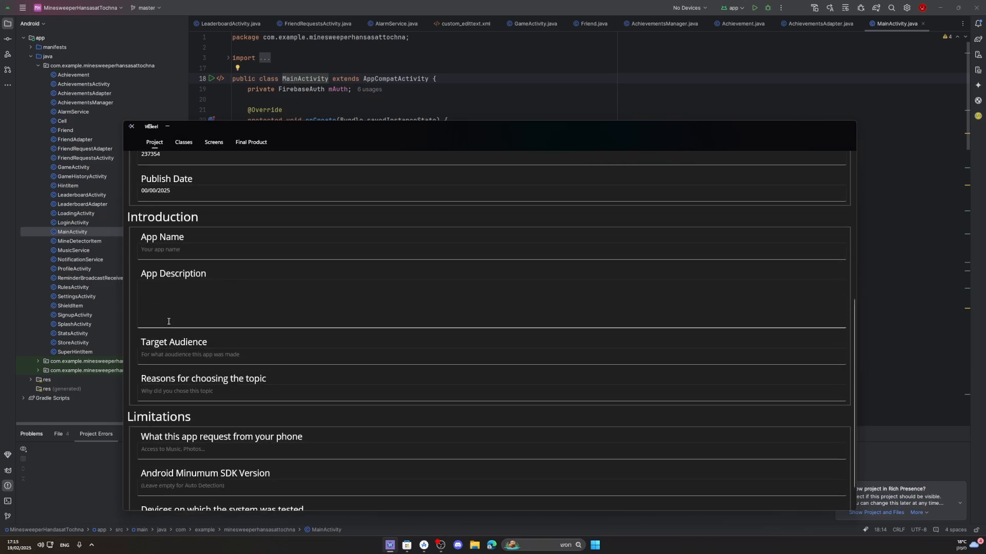
pyautogui.press('Return')
pyautogui.press('Return')
pyautogui.press('Return')
pyautogui.press('Return')
pyautogui.press('Return')
pyautogui.press('Return')
pyautogui.moveTo(165, 368); pyautogui.dragTo(142, 280)
pyautogui.press('BackSpace')
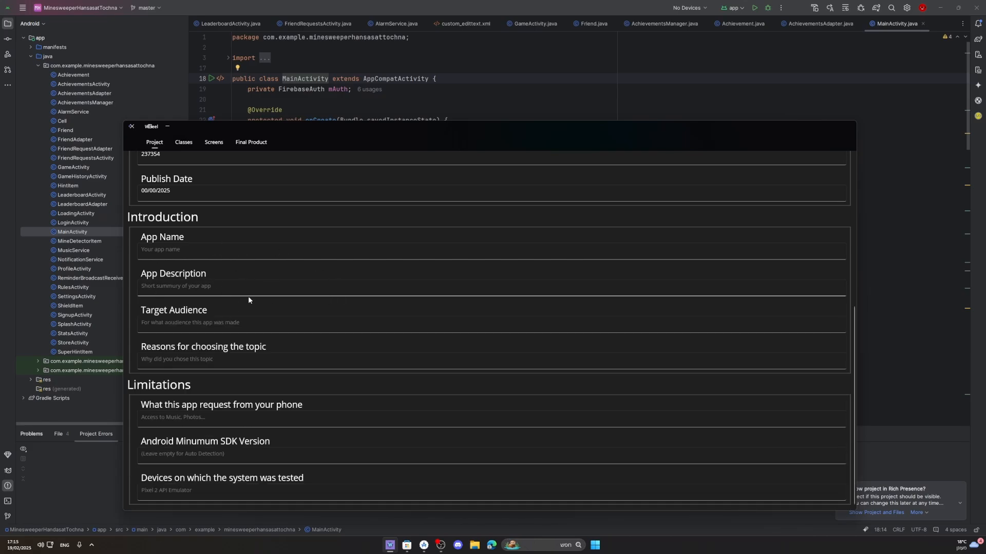
# - Start uploading a local Android Studio project, and look up the MinesweeperHandasatTochna folder path in Android Studio
pyautogui.scroll(8, 242, 323)
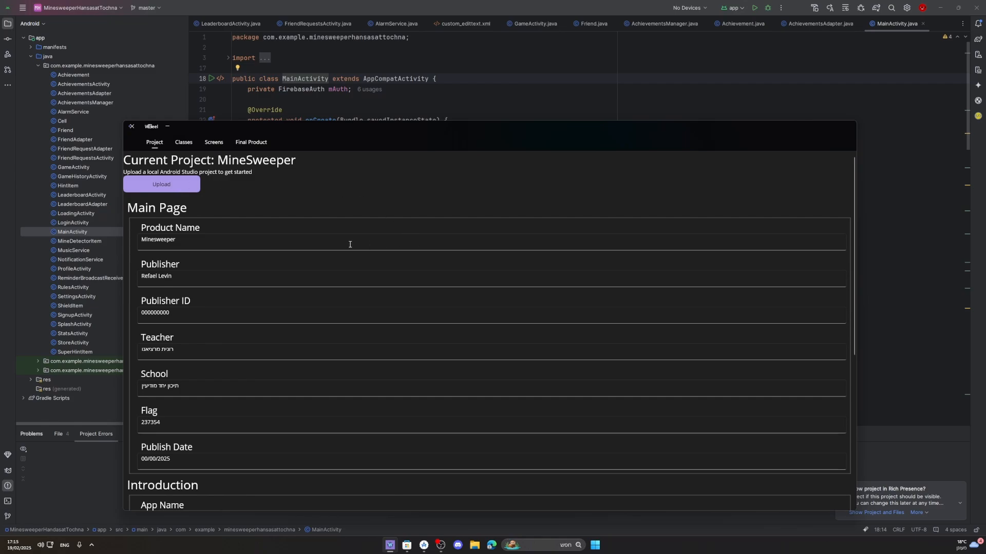
pyautogui.click(158, 186)
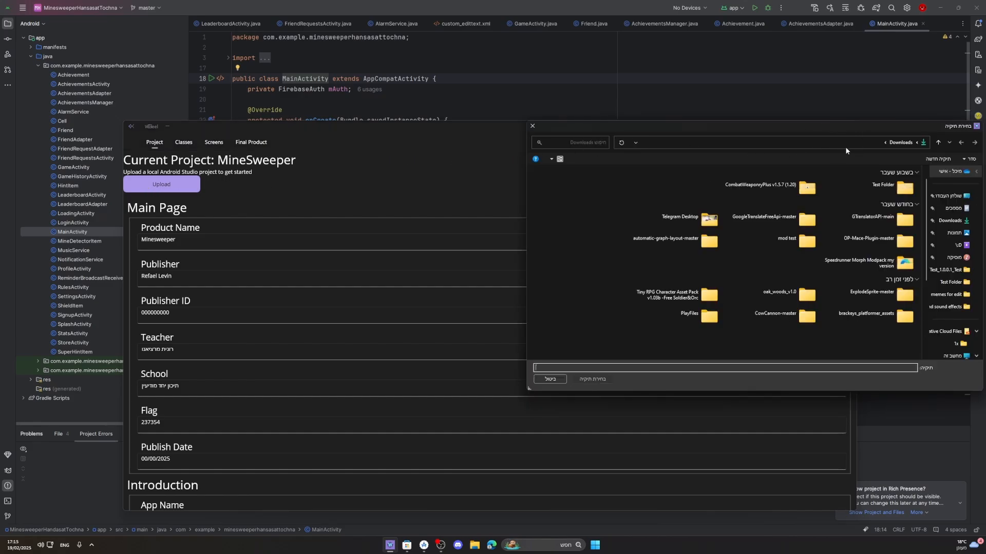
pyautogui.click(419, 101)
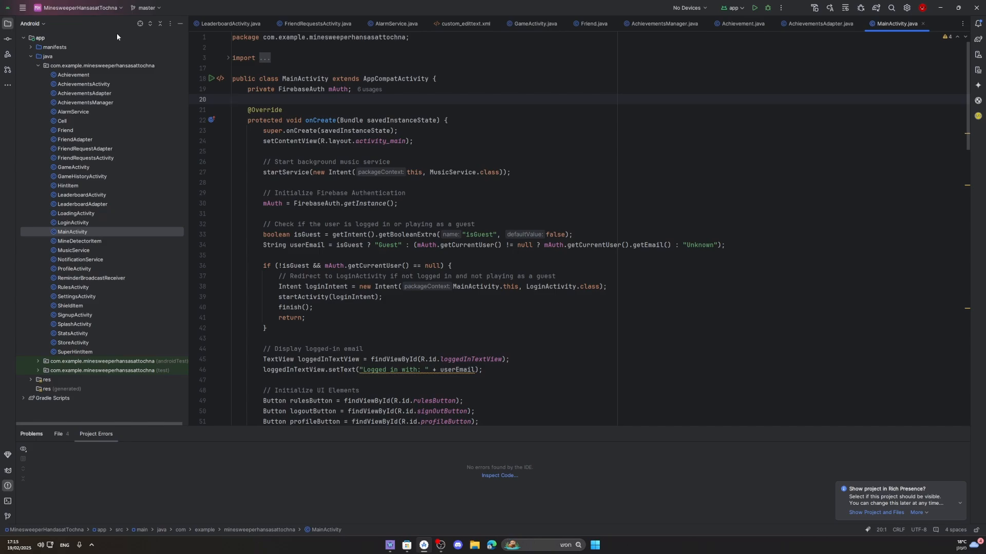
pyautogui.click(81, 8)
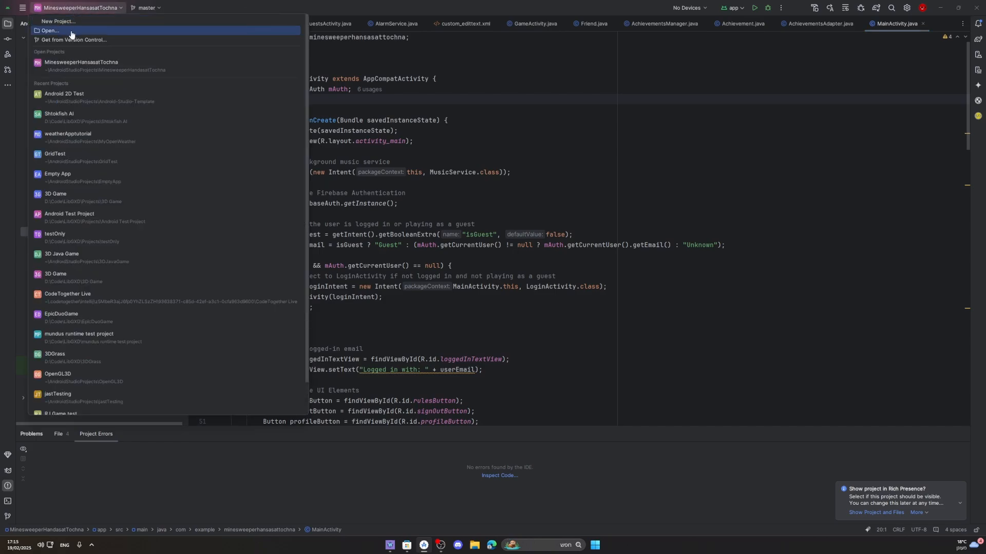
pyautogui.click(71, 30)
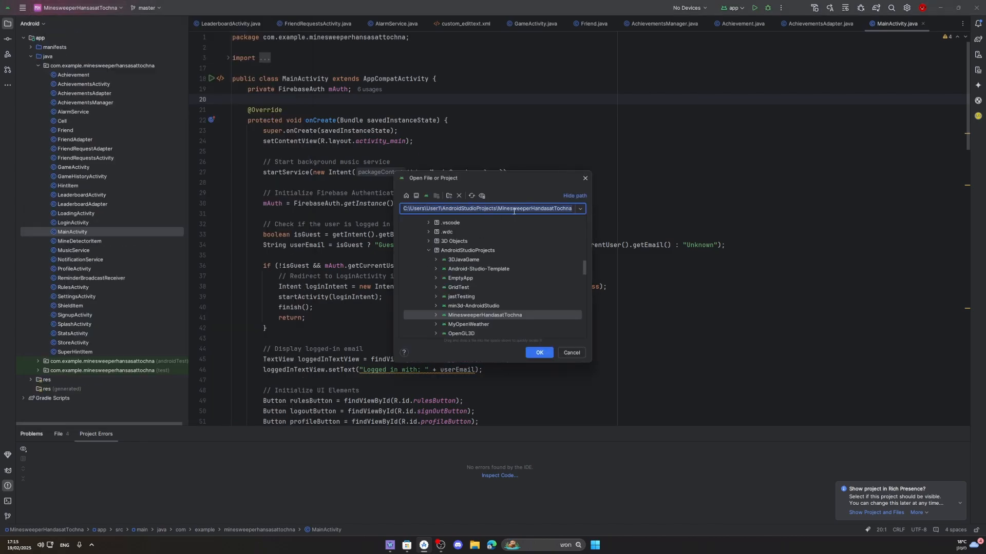
pyautogui.click(539, 353)
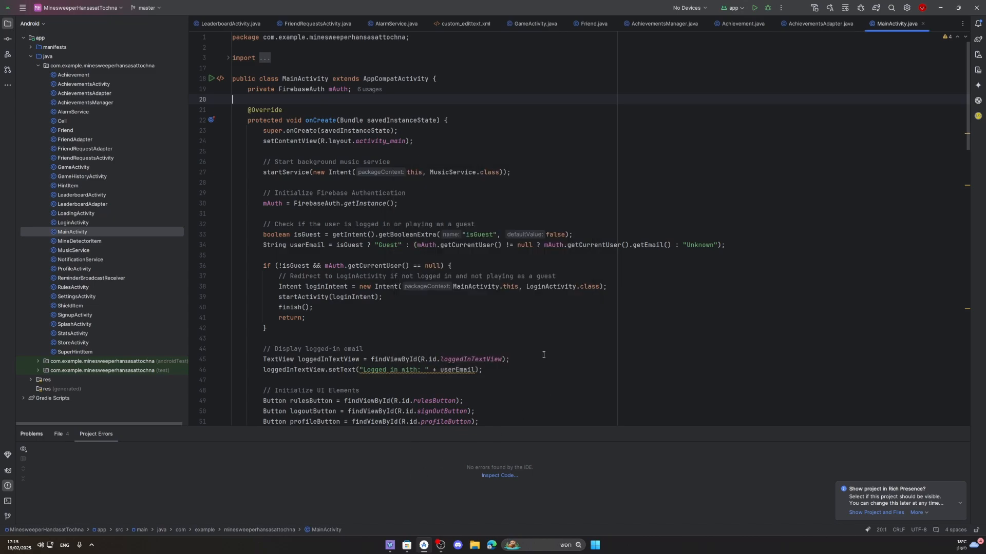
# - Switch back to Wheel Project Generator and upload the folder C:\Users\User1\AndroidStudioProjects\MinesweeperHandasatTochna
pyautogui.click(390, 546)
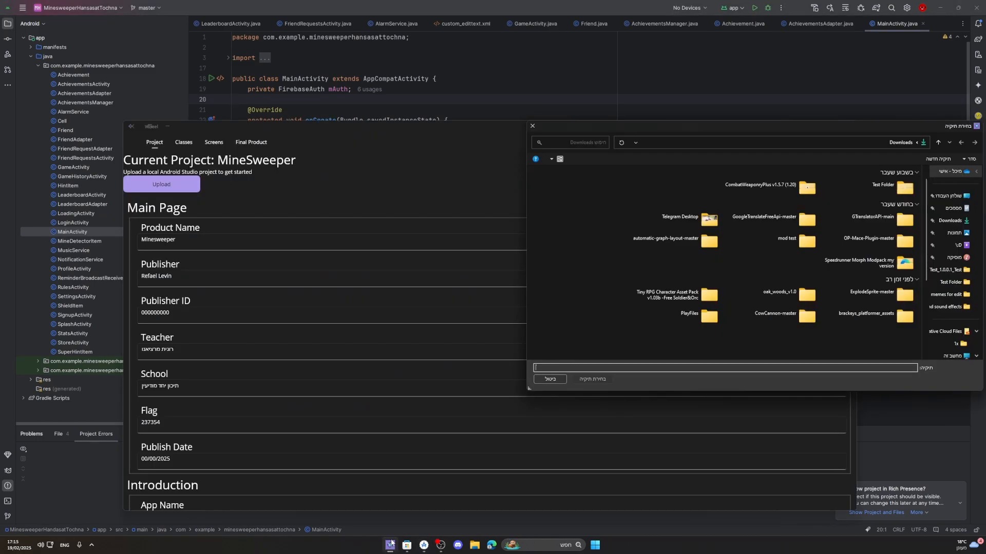
pyautogui.click(796, 143)
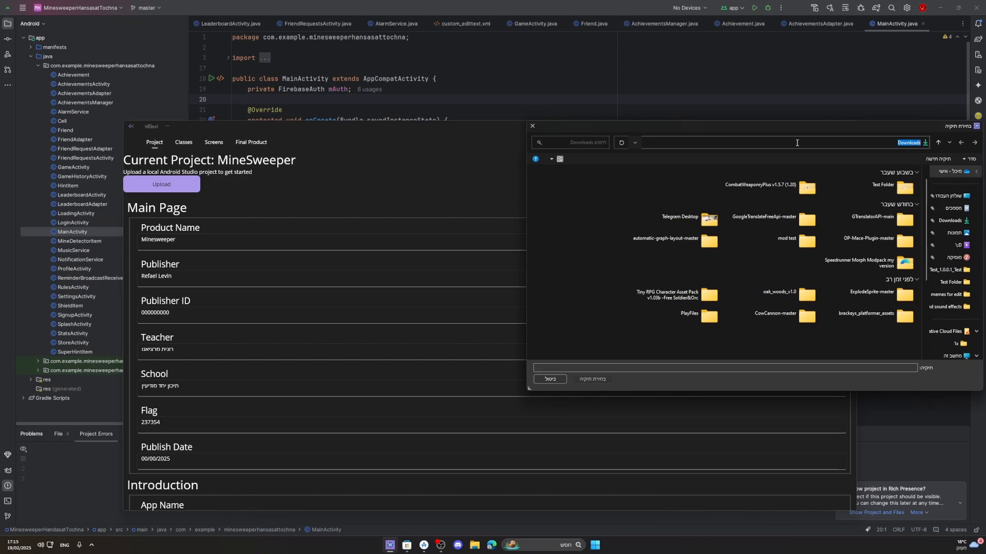
pyautogui.write('C:\\Users\\User1\\AndroidStudioProjects\\MinesweeperHandasatTochna')
pyautogui.press('Return')
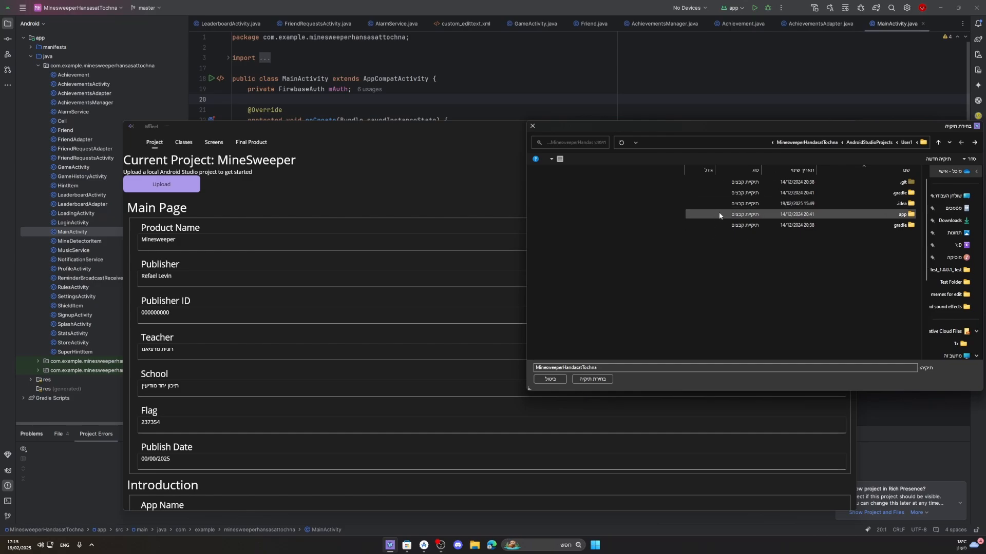
pyautogui.click(598, 383)
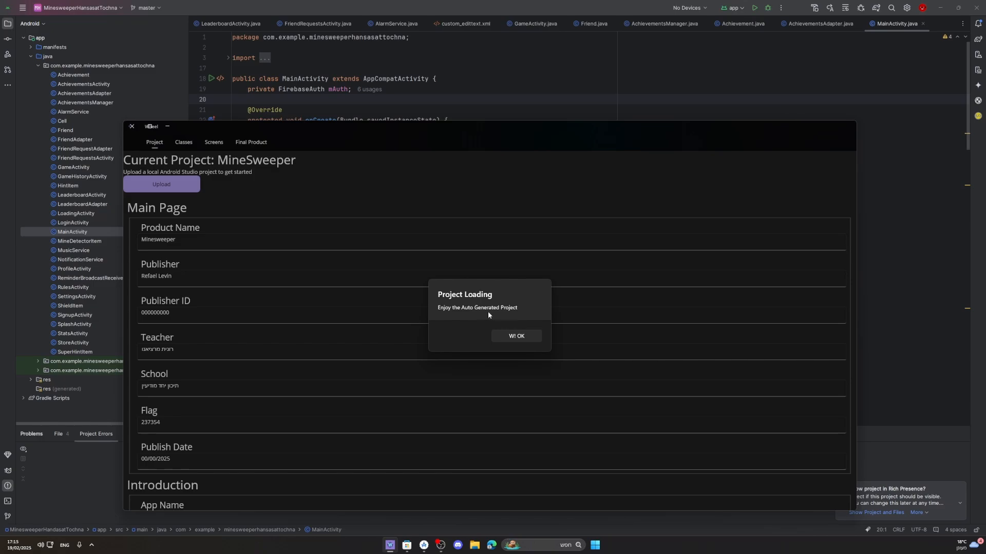
pyautogui.click(515, 336)
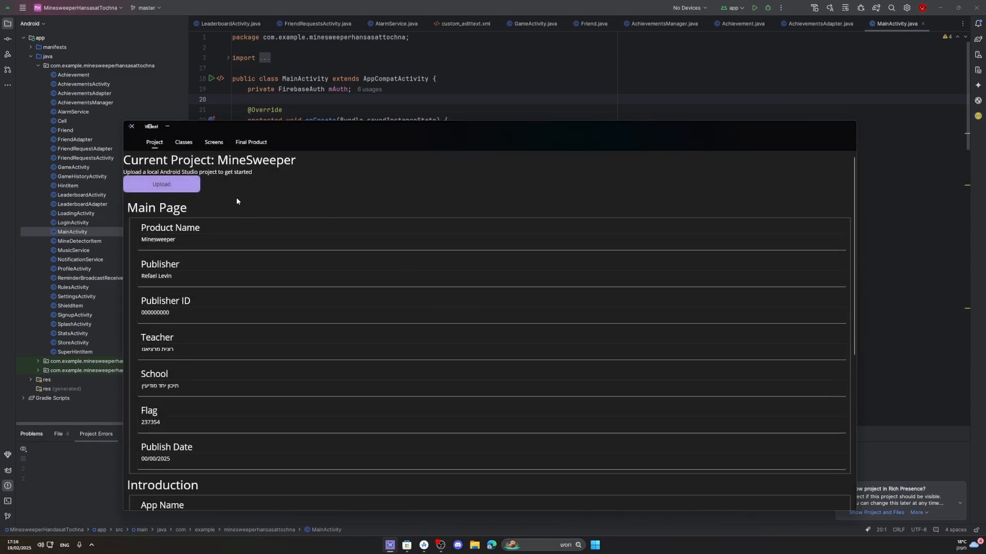
# - Examine the project's screens diagram and how its activities connect to one another
pyautogui.scroll(-5, 234, 205)
pyautogui.scroll(5, 224, 241)
pyautogui.click(215, 145)
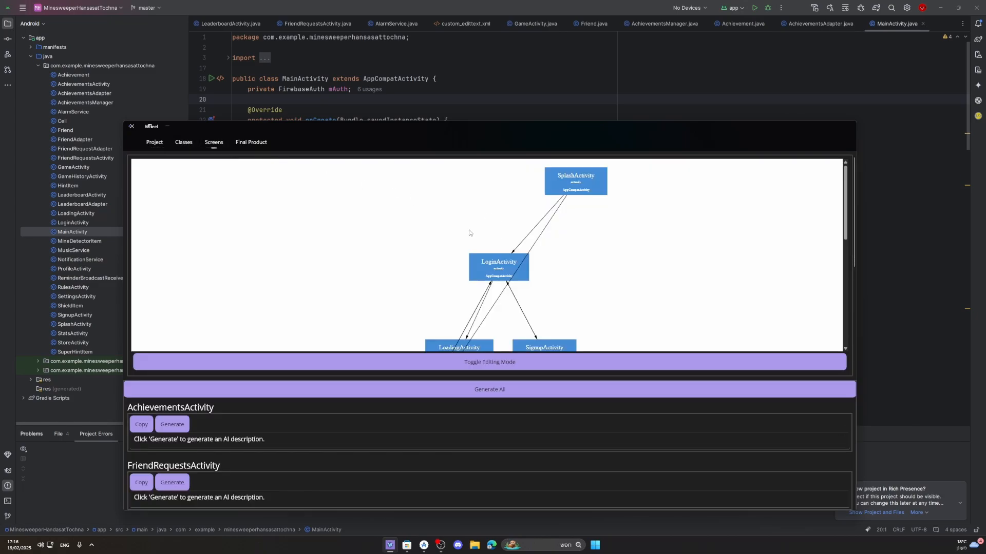
pyautogui.scroll(-6, 469, 233)
pyautogui.scroll(-4, 469, 232)
pyautogui.scroll(2, 400, 240)
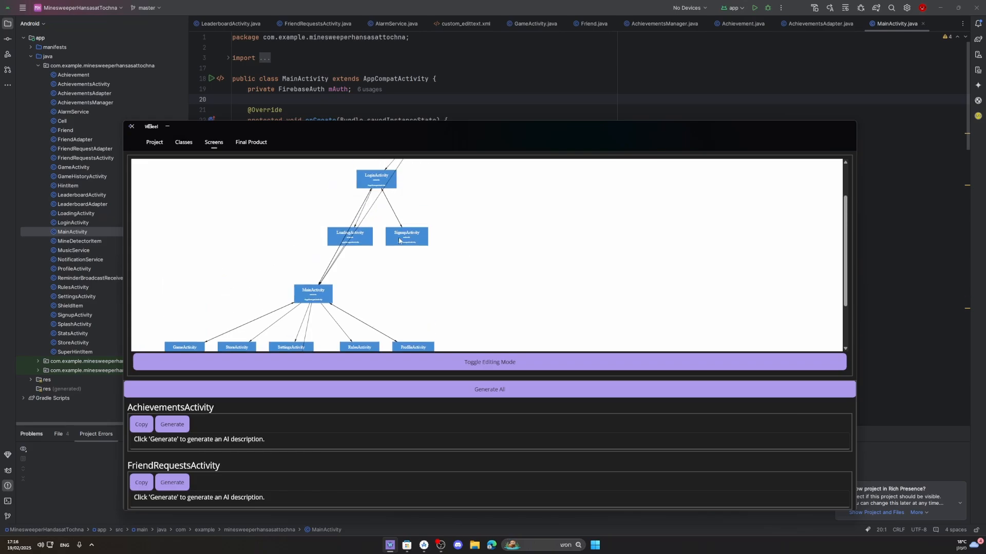
pyautogui.scroll(2, 399, 240)
pyautogui.scroll(-4, 399, 242)
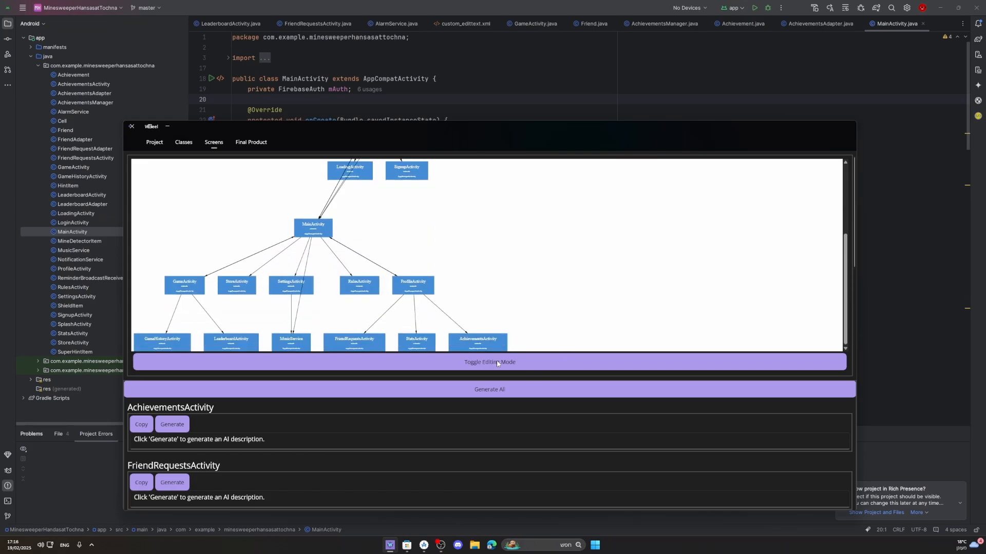
pyautogui.scroll(5, 463, 302)
pyautogui.scroll(-5, 463, 303)
# - Turn on editing mode for the screens diagram and look through the nodes and their connections
pyautogui.click(490, 363)
pyautogui.scroll(-15, 428, 386)
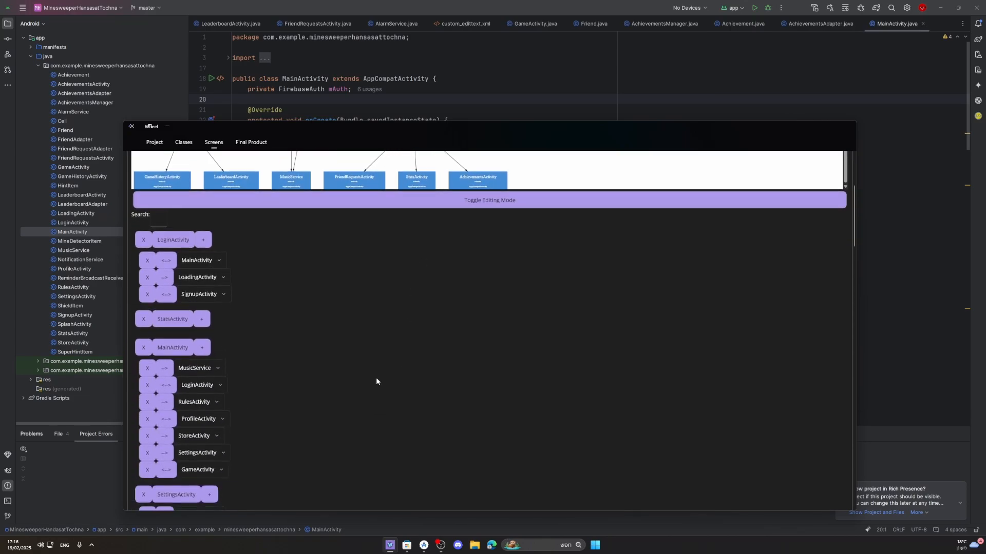
pyautogui.scroll(15, 347, 368)
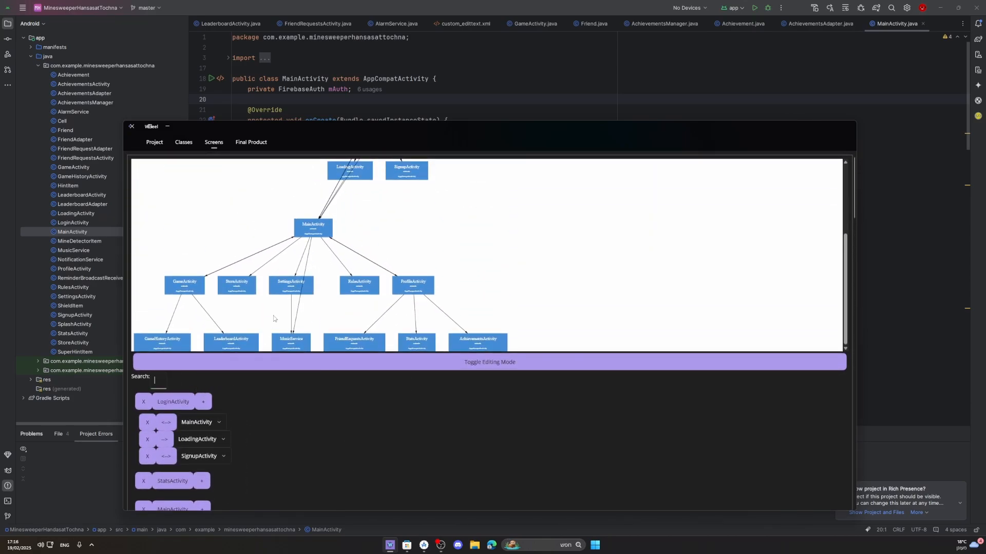
pyautogui.scroll(1, 352, 277)
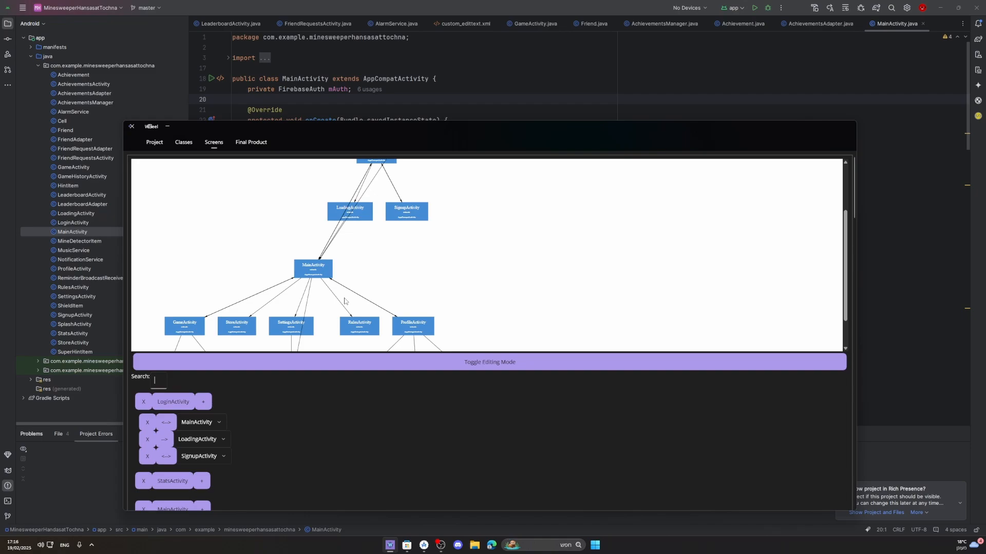
# - Filter the nodes by "main" and switch MainActivity's MusicService connection to two-way and back to one-way
pyautogui.write('main')
pyautogui.scroll(-3, 193, 417)
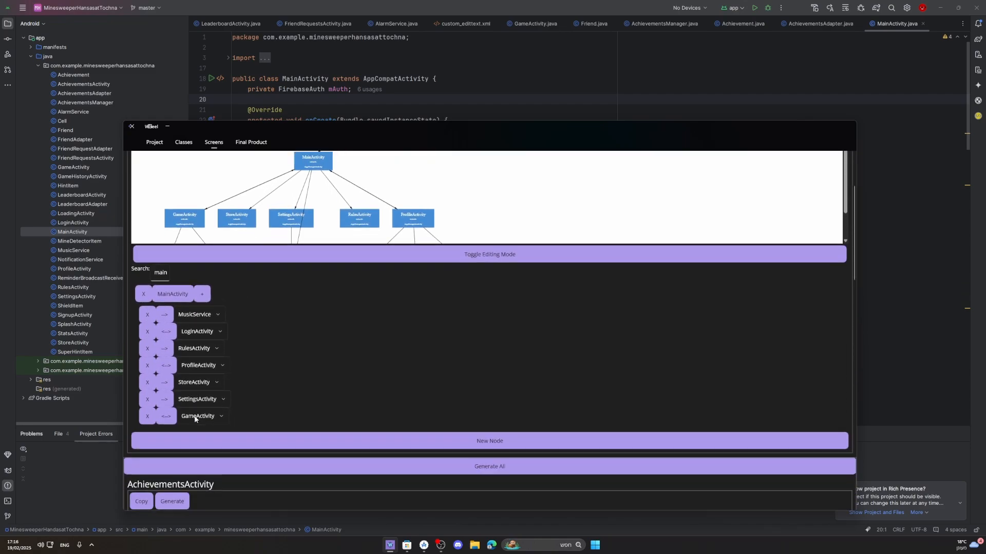
pyautogui.click(168, 318)
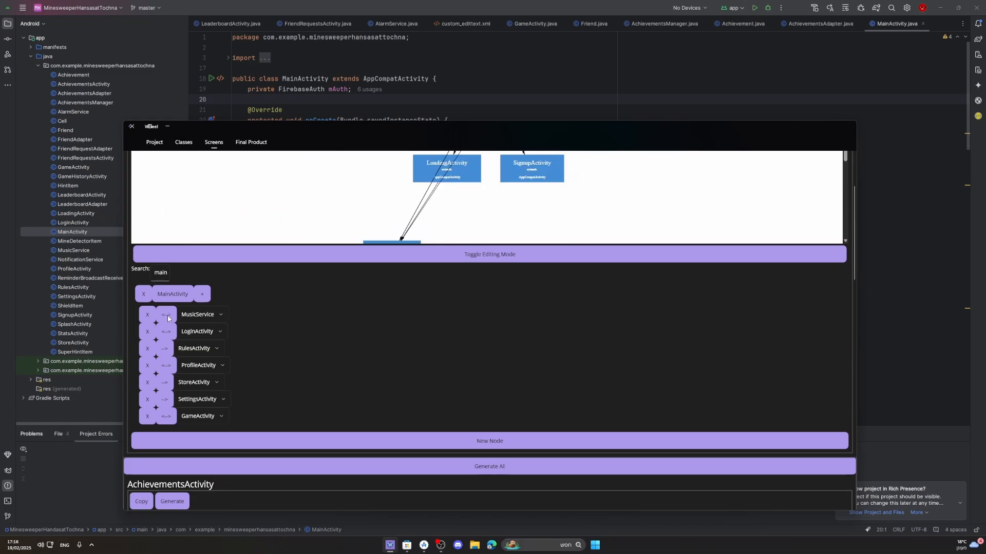
pyautogui.click(168, 318)
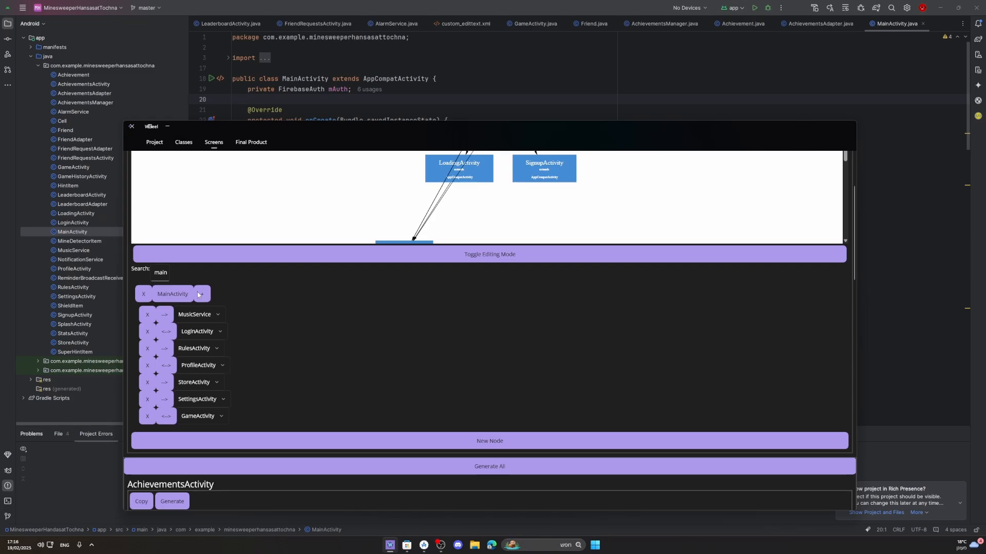
# - Clear the node search and turn off the screens diagram's editing mode
pyautogui.scroll(2, 164, 370)
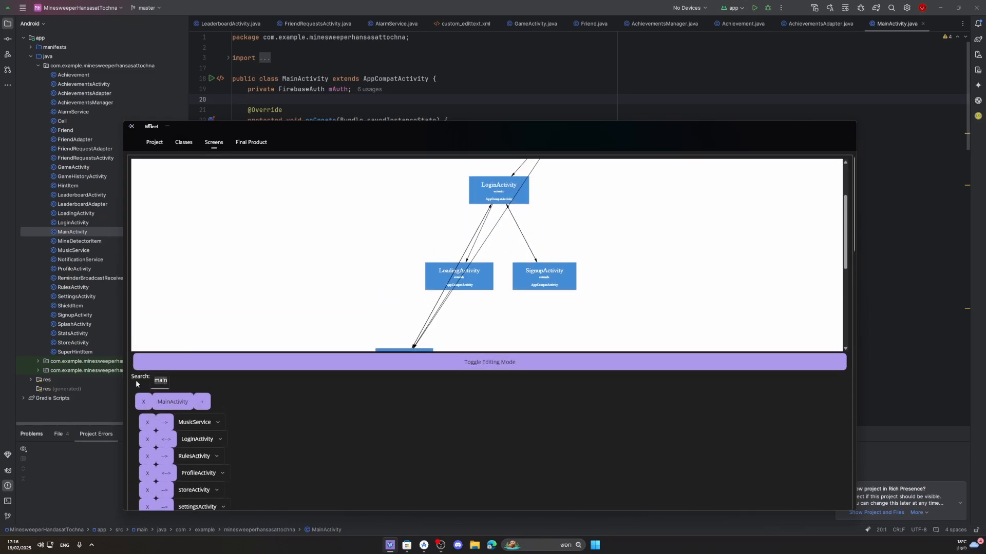
pyautogui.press('BackSpace')
pyautogui.press('BackSpace')
pyautogui.press('BackSpace')
pyautogui.press('BackSpace')
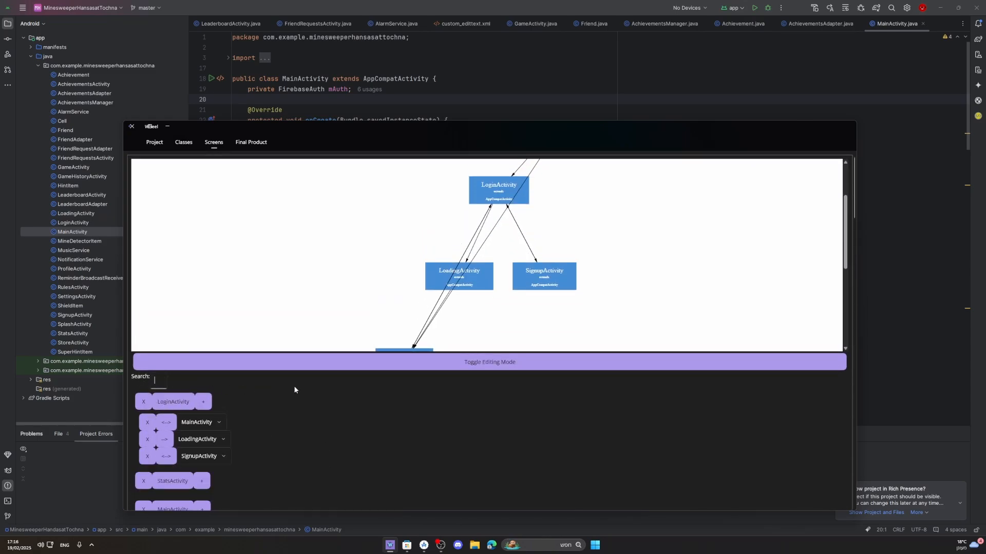
pyautogui.click(391, 363)
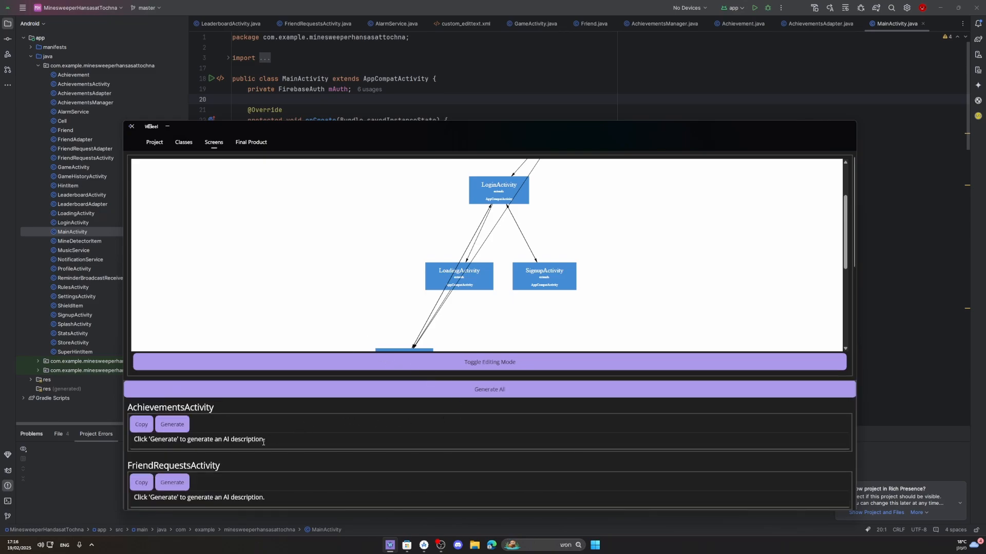
# - Look through the activity description entries below the screens diagram, briefly check the classes page, and return to the screens
pyautogui.scroll(-11, 267, 440)
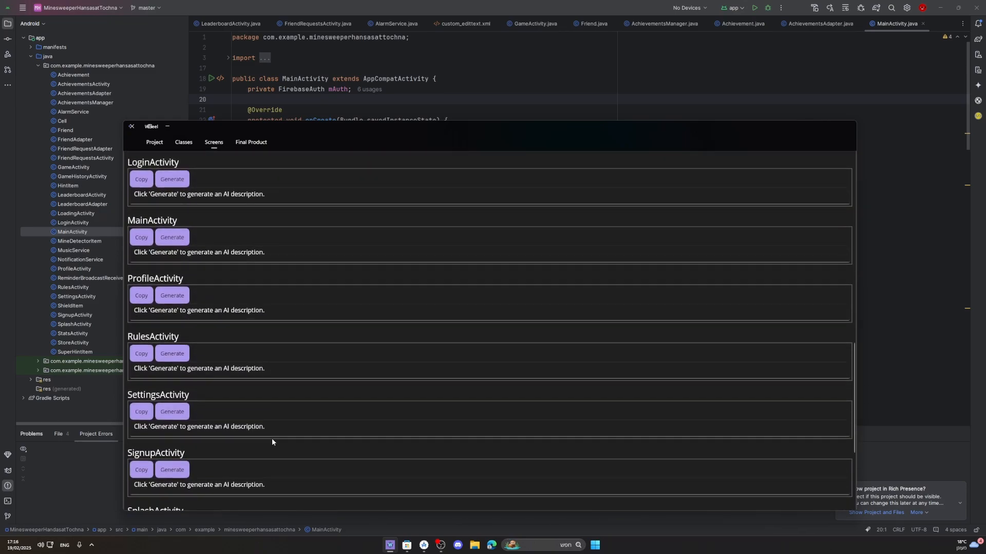
pyautogui.scroll(3, 272, 438)
pyautogui.scroll(8, 272, 439)
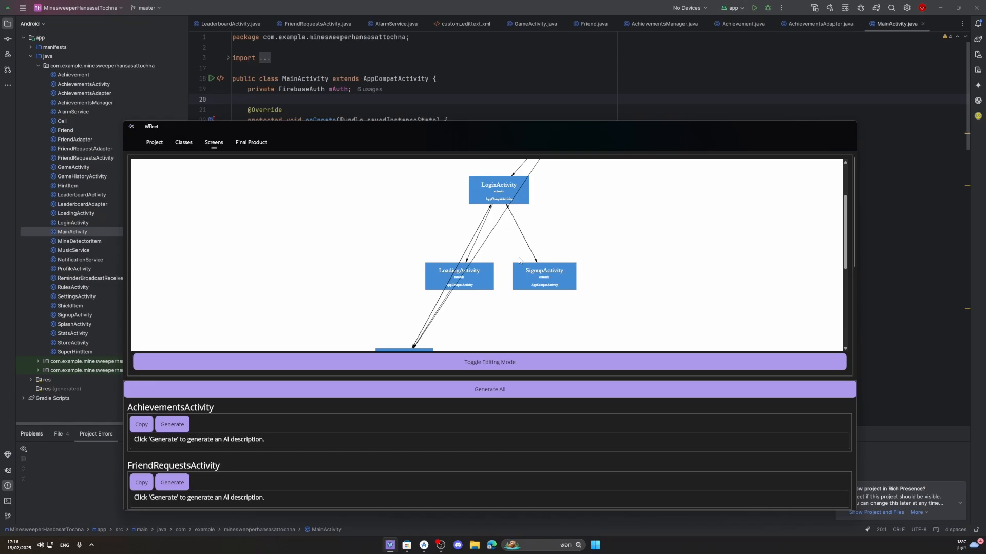
pyautogui.scroll(1, 516, 268)
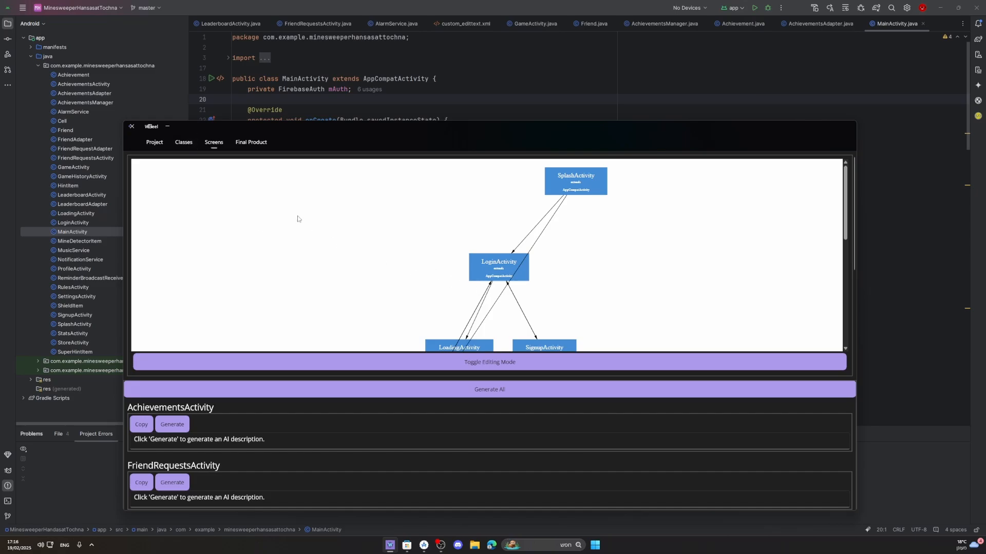
pyautogui.click(184, 143)
pyautogui.click(219, 144)
# - Read through the AI-generated screen descriptions, from AchievementsActivity down to StoreActivity
pyautogui.scroll(-7, 300, 430)
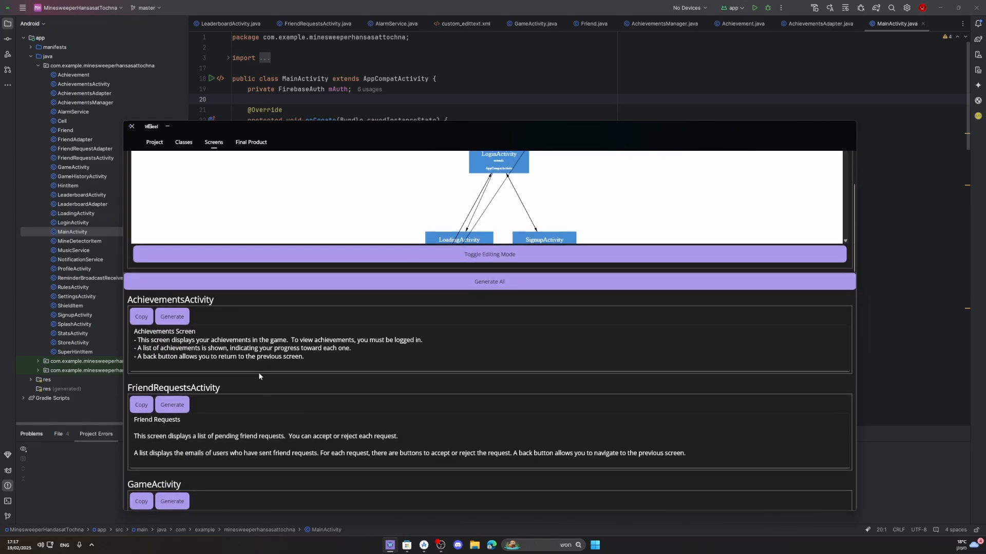
pyautogui.scroll(-10, 267, 383)
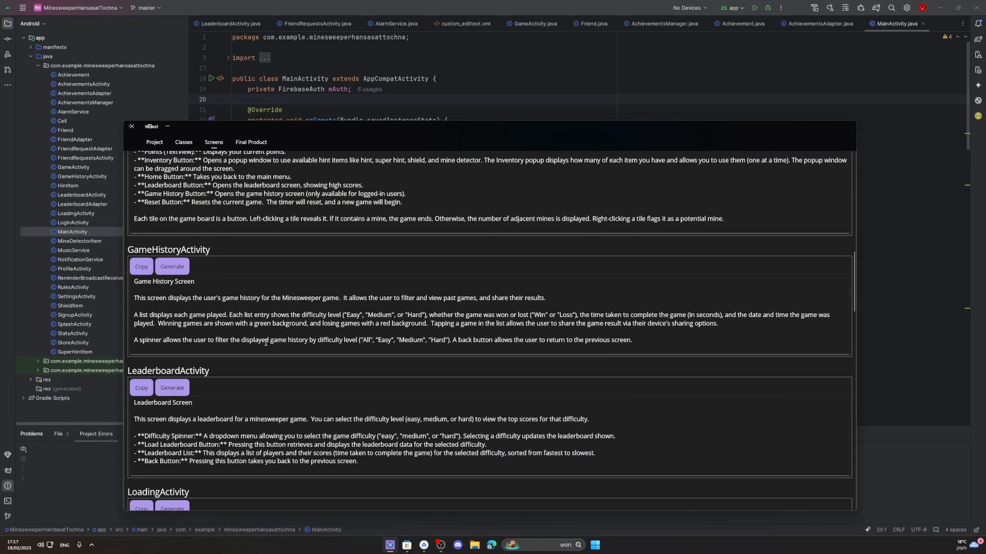
pyautogui.scroll(-10, 269, 352)
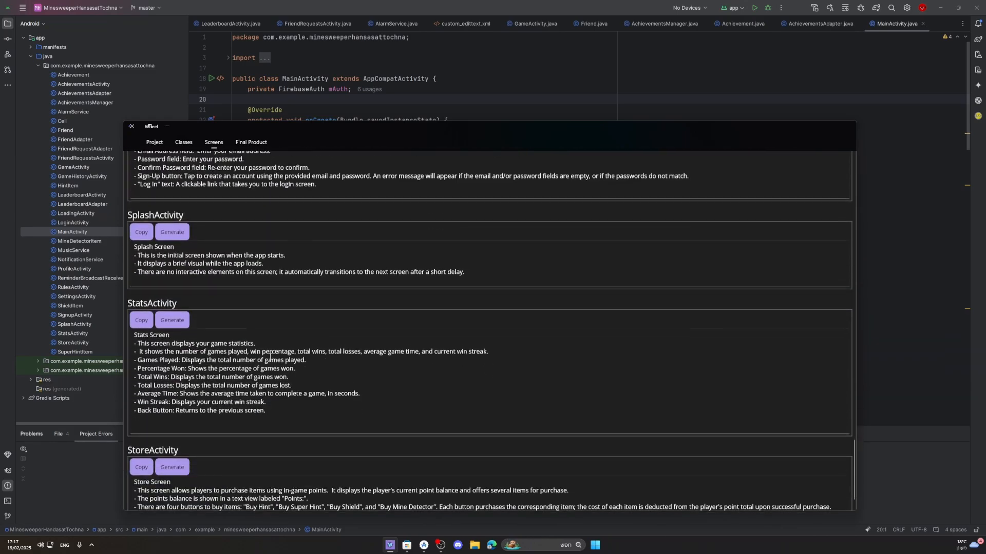
pyautogui.scroll(20, 270, 358)
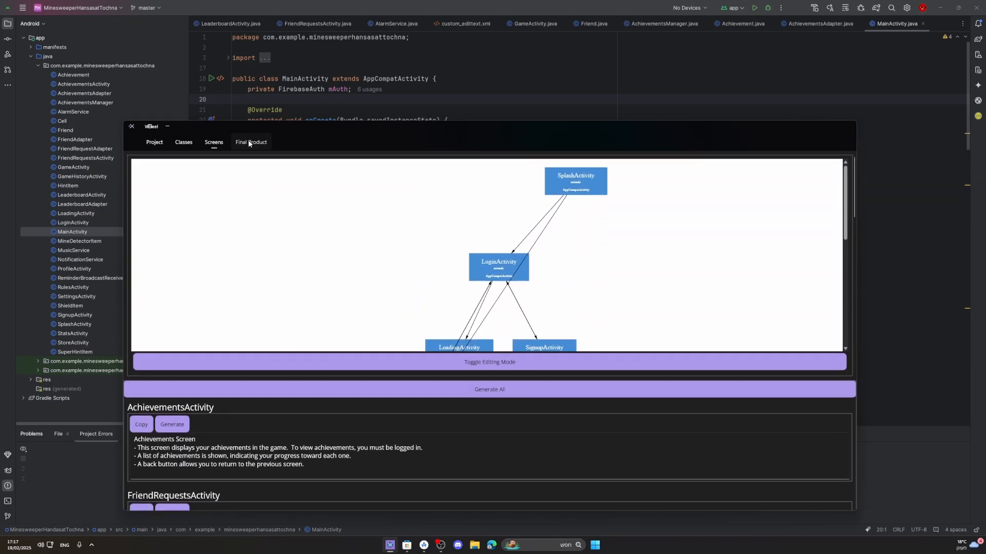
# - Open the final product preview and browse the document's opening pages and page thumbnails up to page 47
pyautogui.click(249, 144)
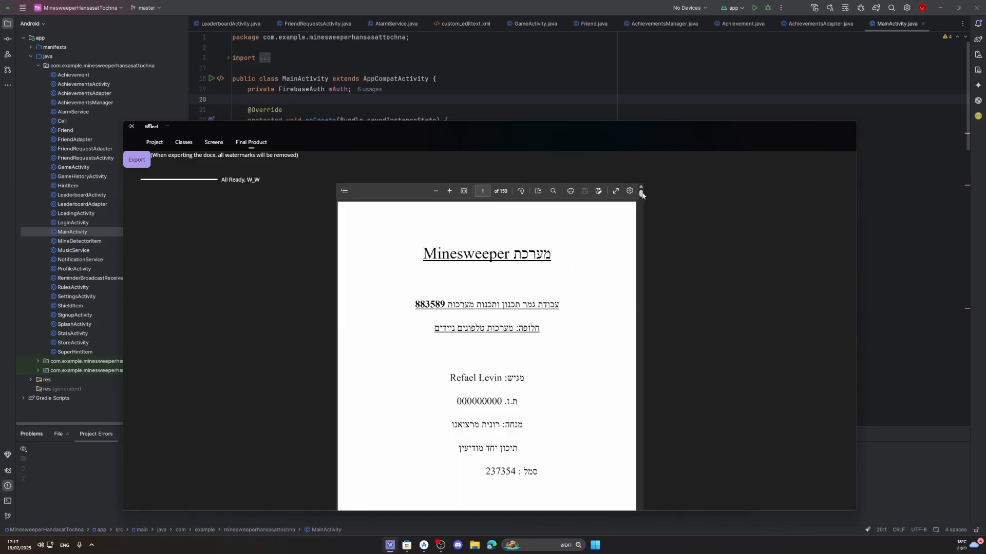
pyautogui.moveTo(641, 194); pyautogui.dragTo(651, 208)
pyautogui.scroll(-3, 590, 276)
pyautogui.scroll(-10, 591, 280)
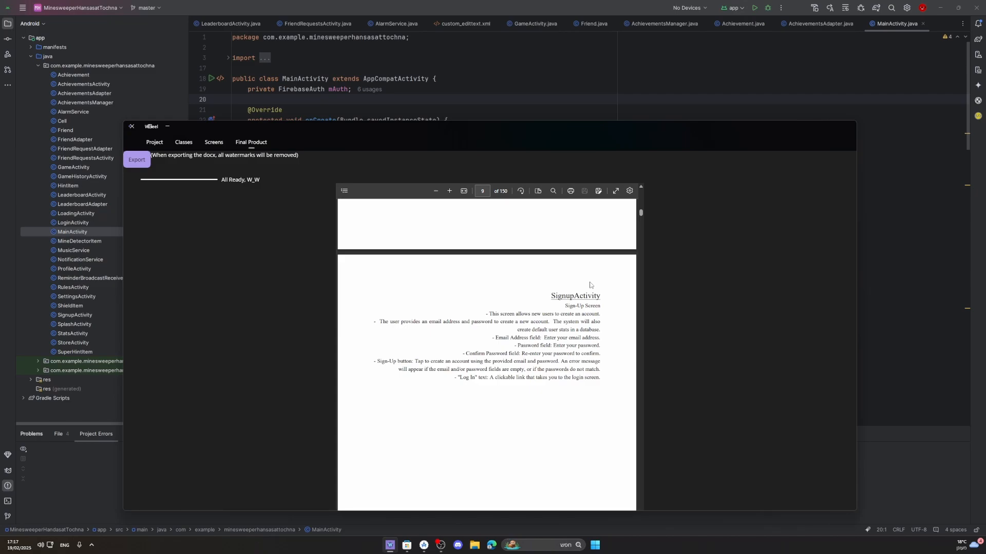
pyautogui.click(344, 191)
pyautogui.scroll(-15, 435, 256)
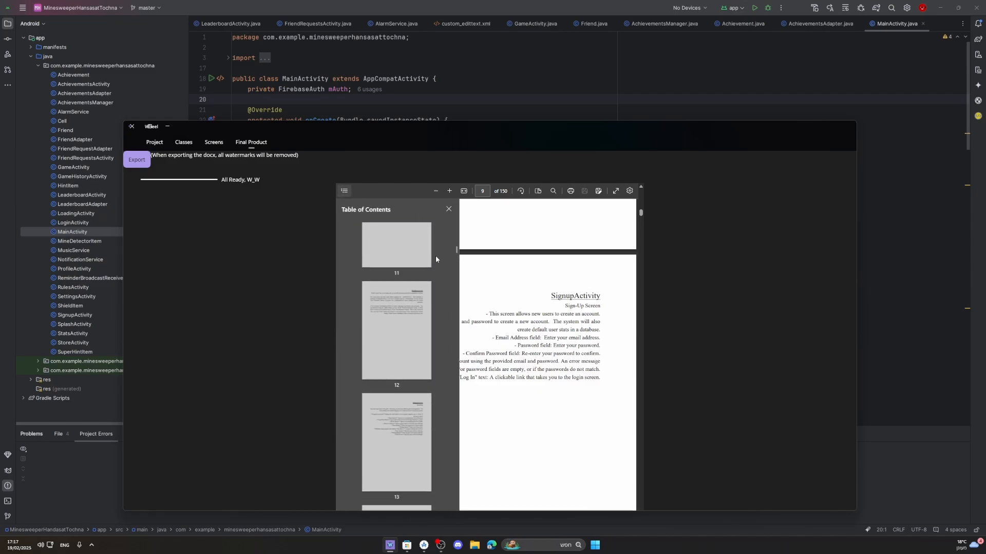
pyautogui.moveTo(453, 323); pyautogui.dragTo(453, 328)
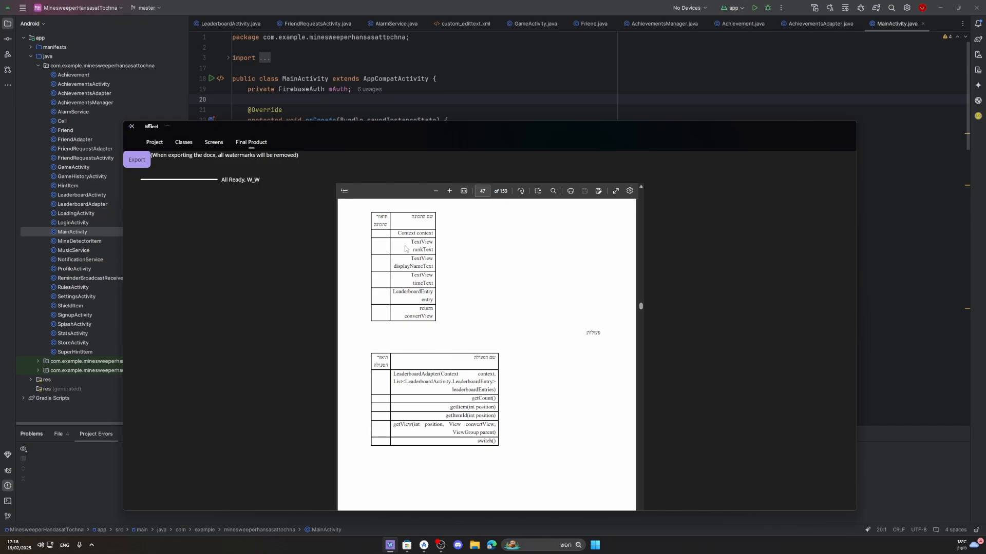
# - Examine the property and method tables of the LeaderboardAdapter class on page 47
pyautogui.scroll(1, 410, 247)
pyautogui.moveTo(407, 272); pyautogui.dragTo(446, 330)
pyautogui.click(461, 366)
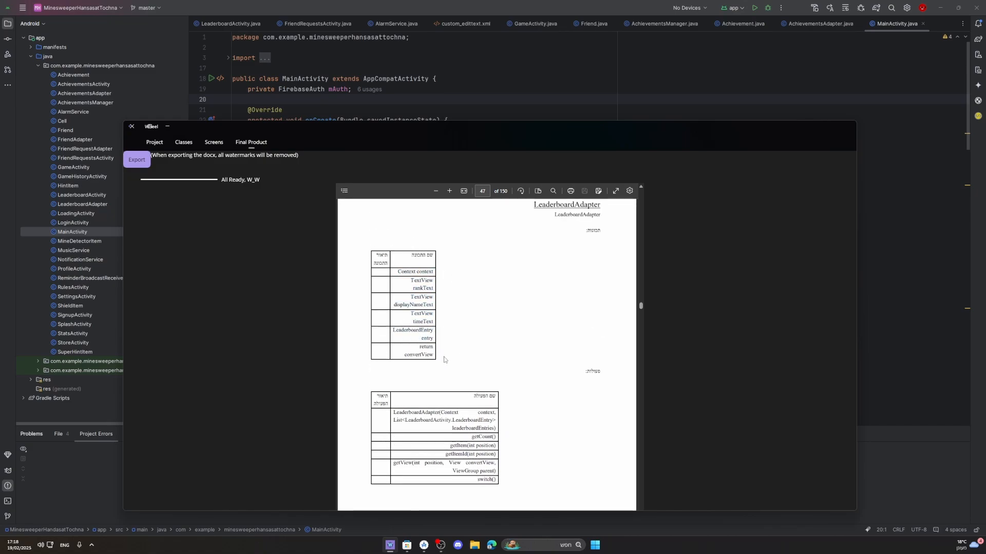
pyautogui.moveTo(405, 417); pyautogui.dragTo(473, 487)
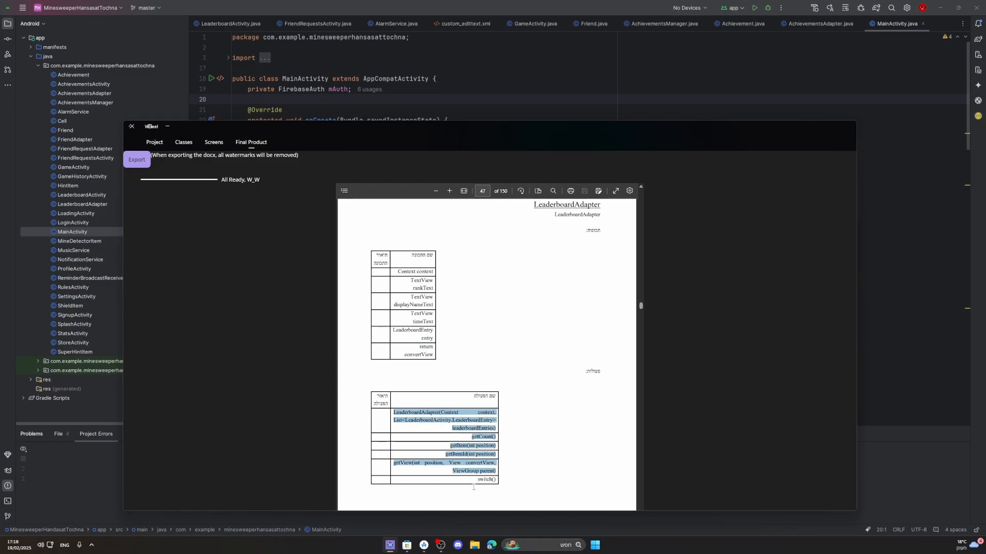
pyautogui.click(520, 446)
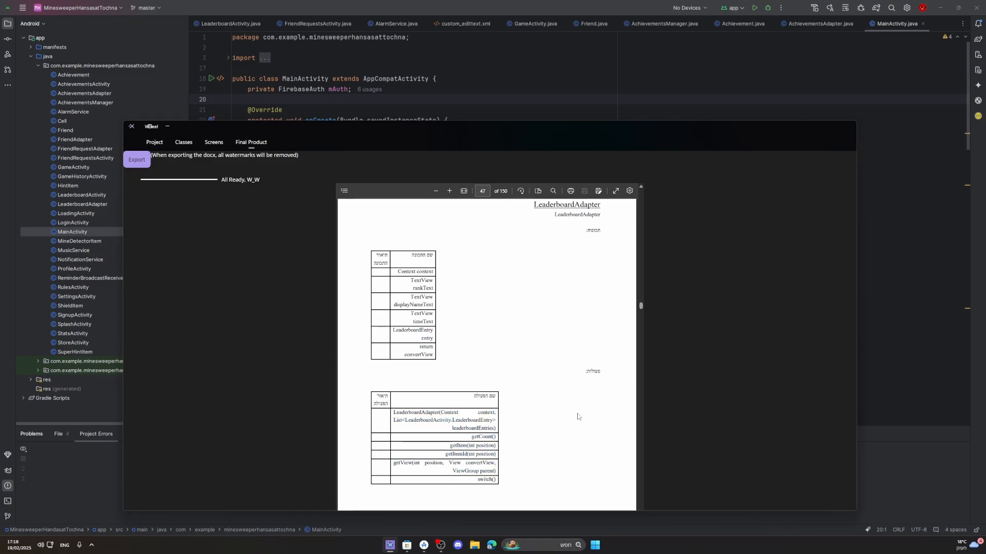
# - Browse the document by page thumbnails from page 47 through page 52 to the source code around page 100
pyautogui.click(345, 191)
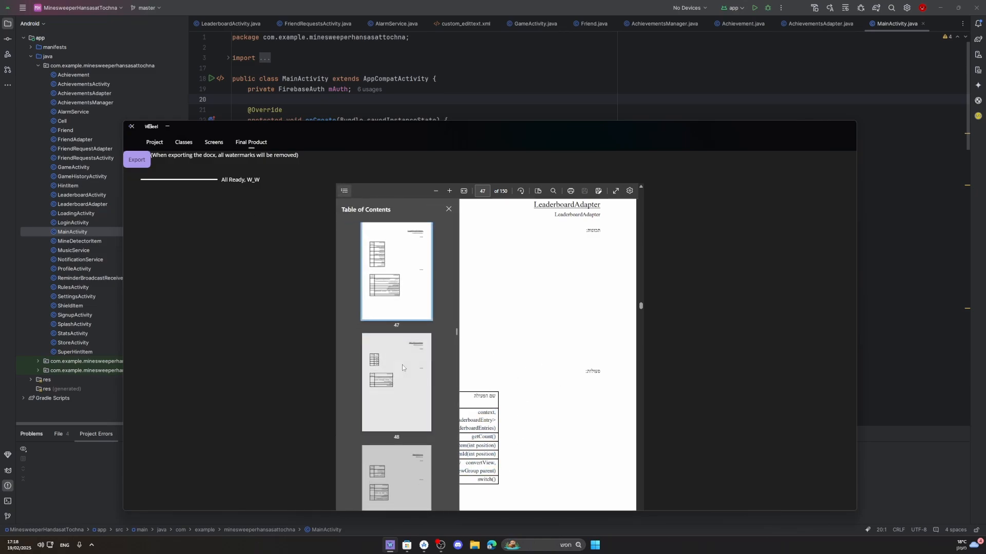
pyautogui.scroll(-5, 402, 366)
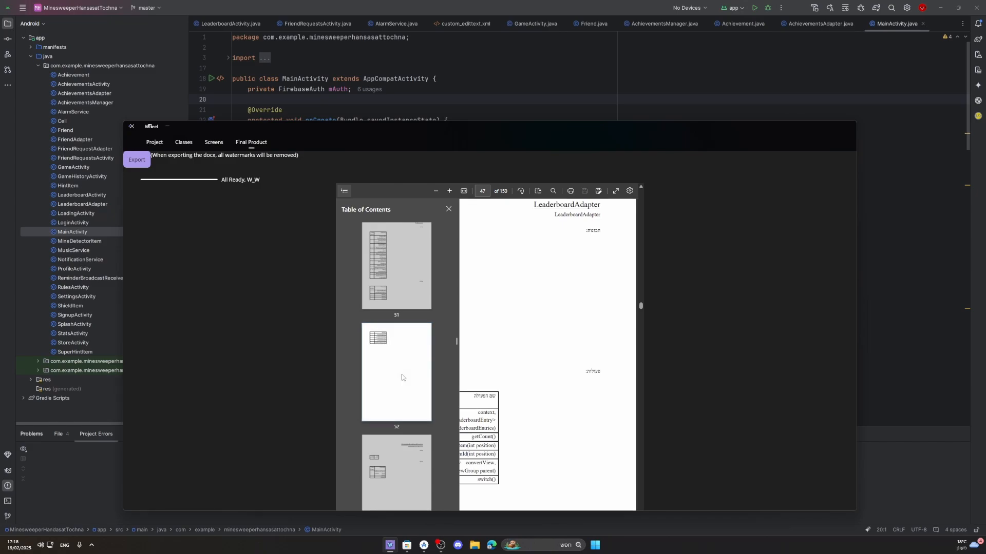
pyautogui.click(402, 378)
pyautogui.scroll(-15, 455, 373)
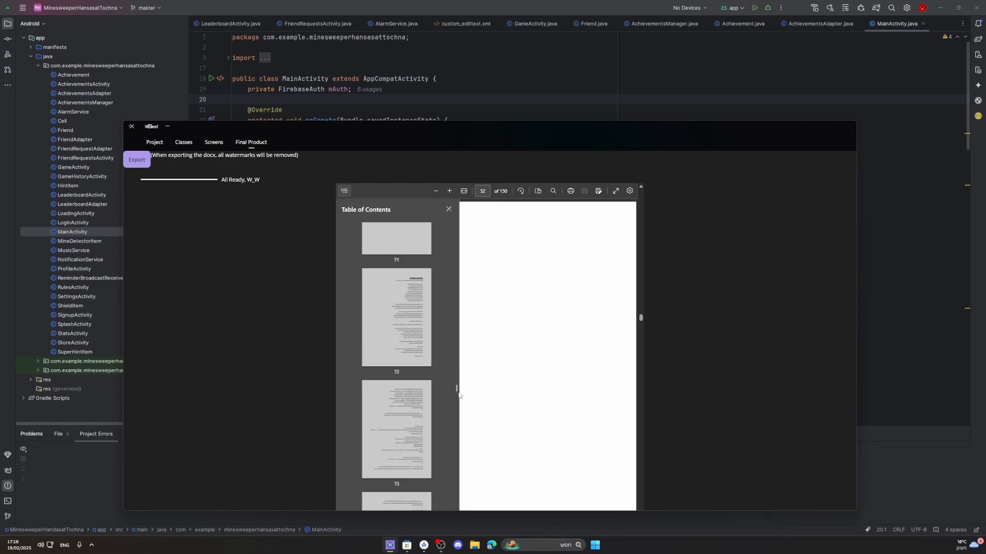
pyautogui.click(401, 374)
pyautogui.scroll(-10, 540, 388)
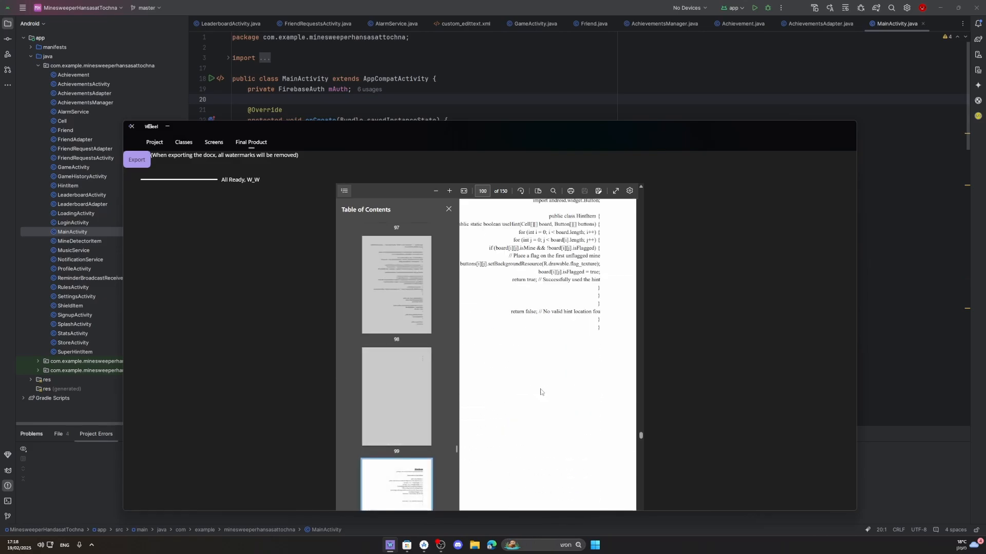
pyautogui.scroll(-5, 541, 388)
pyautogui.click(344, 191)
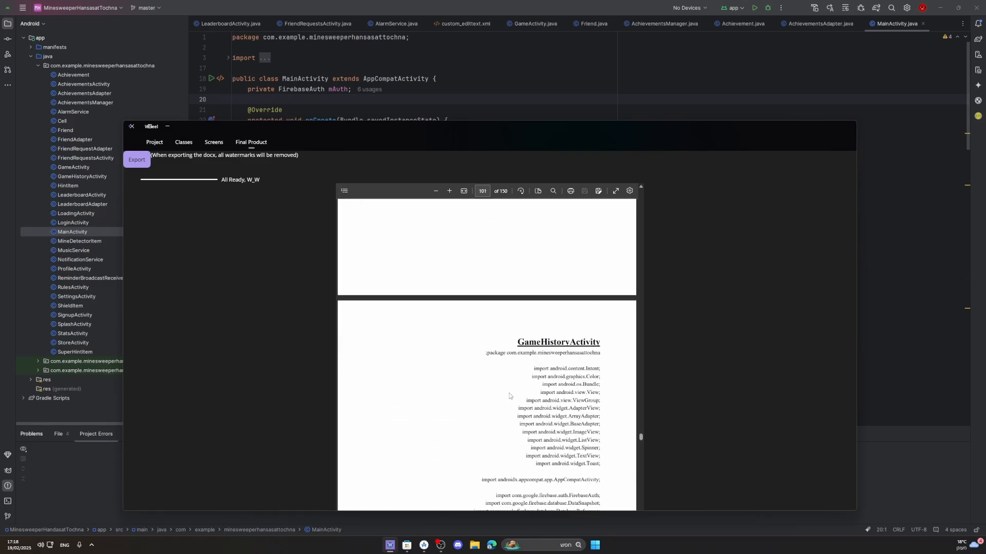
# - Look through the source code pages from GameHistoryActivity to the end of the document
pyautogui.scroll(-8, 506, 419)
pyautogui.scroll(-8, 506, 420)
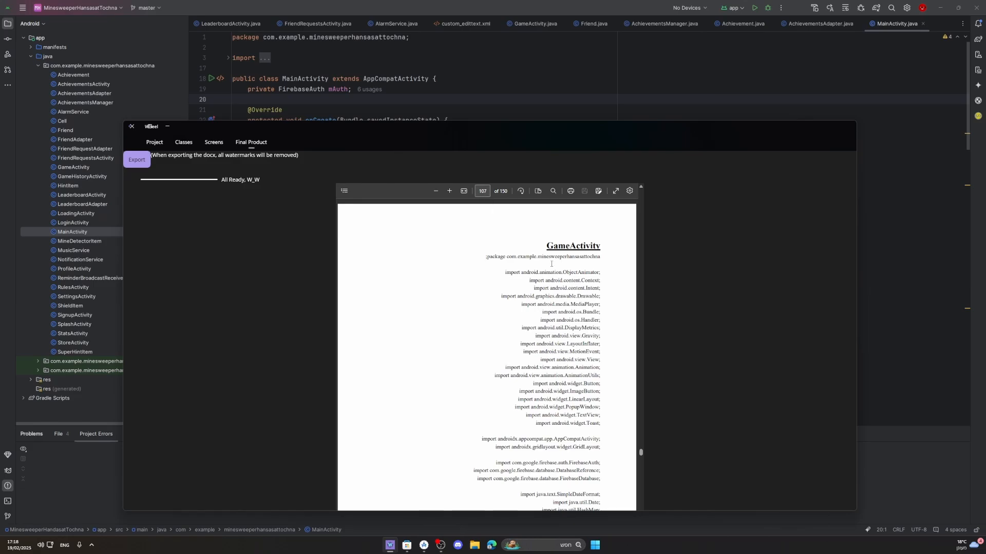
pyautogui.moveTo(640, 453); pyautogui.dragTo(644, 553)
pyautogui.scroll(-8, 588, 367)
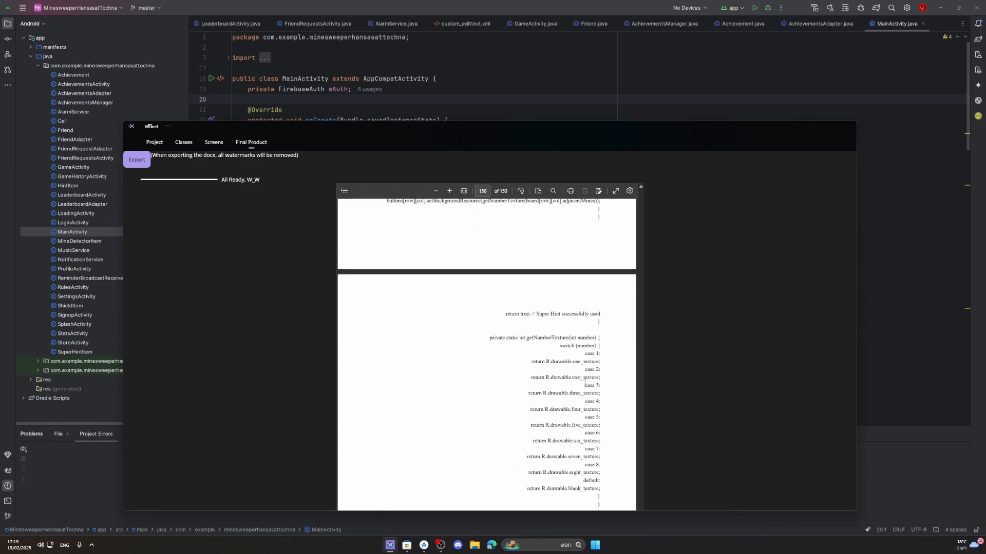
pyautogui.scroll(11, 591, 397)
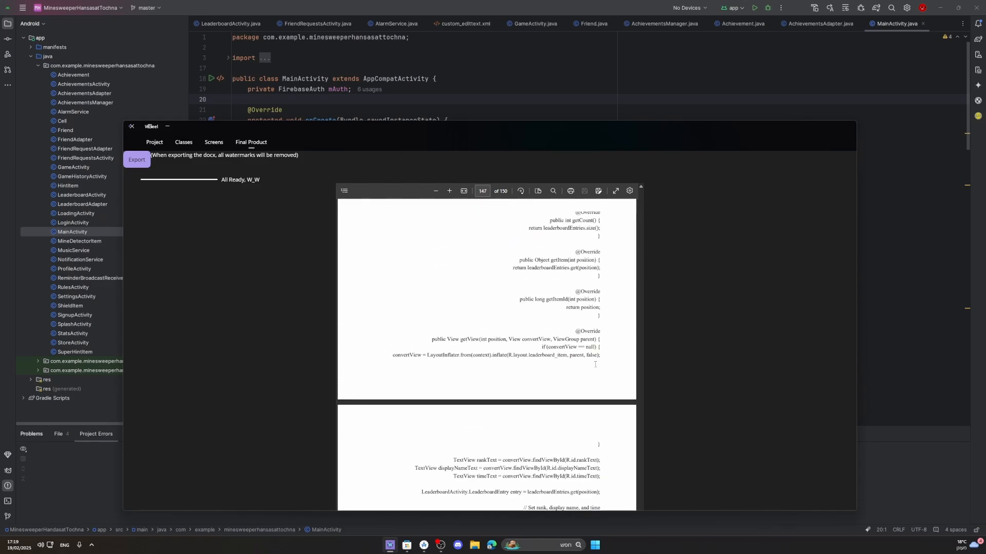
pyautogui.scroll(6, 578, 354)
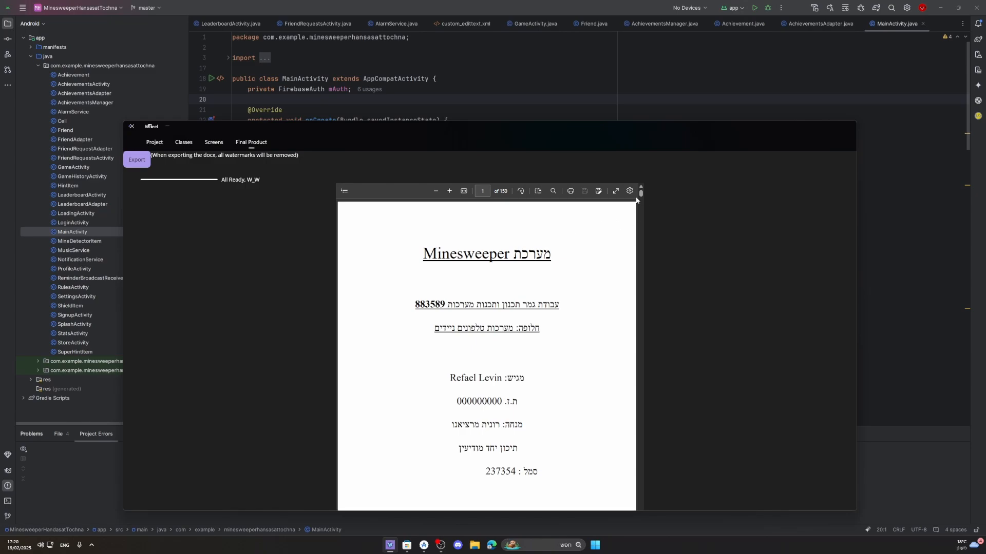
# - Export the documentation as a Word document to the Downloads folder
pyautogui.click(136, 160)
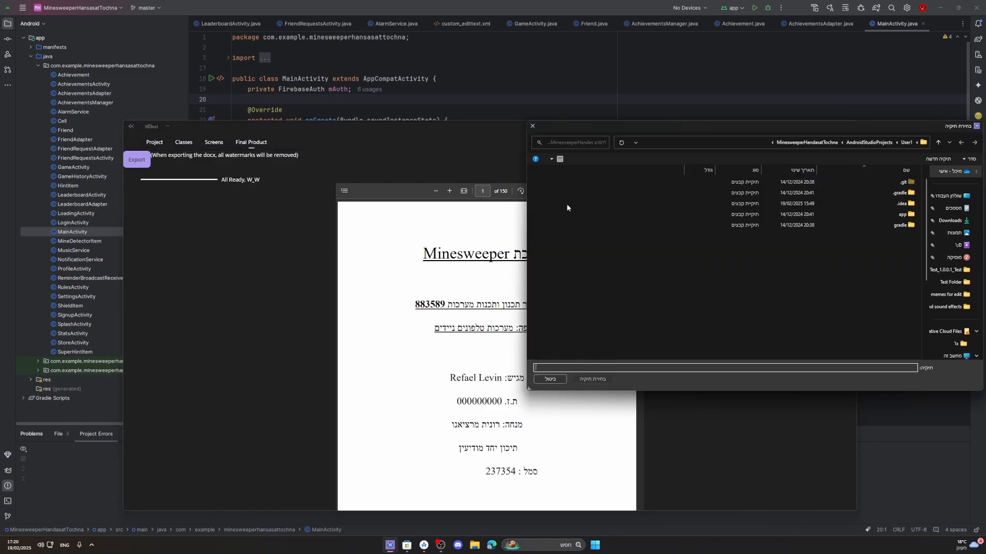
pyautogui.click(958, 222)
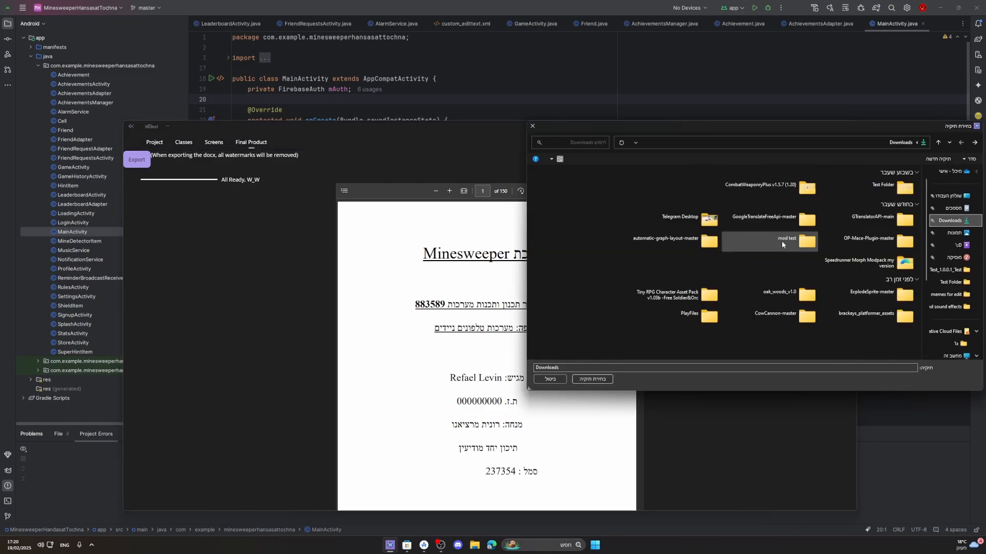
pyautogui.click(588, 381)
# - Open the Downloads folder in File Explorer and preview the exported MineSweeper.docx
pyautogui.click(475, 545)
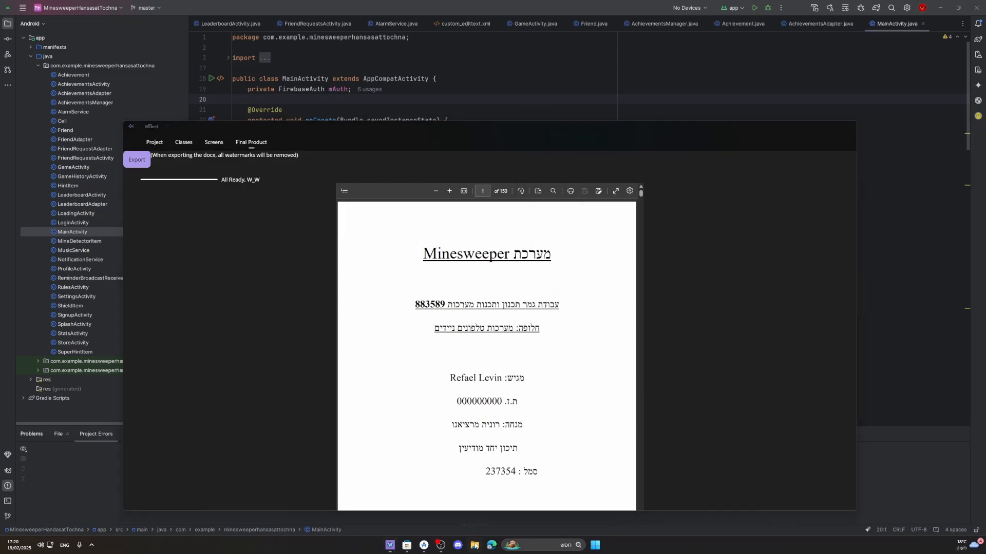
pyautogui.click(706, 380)
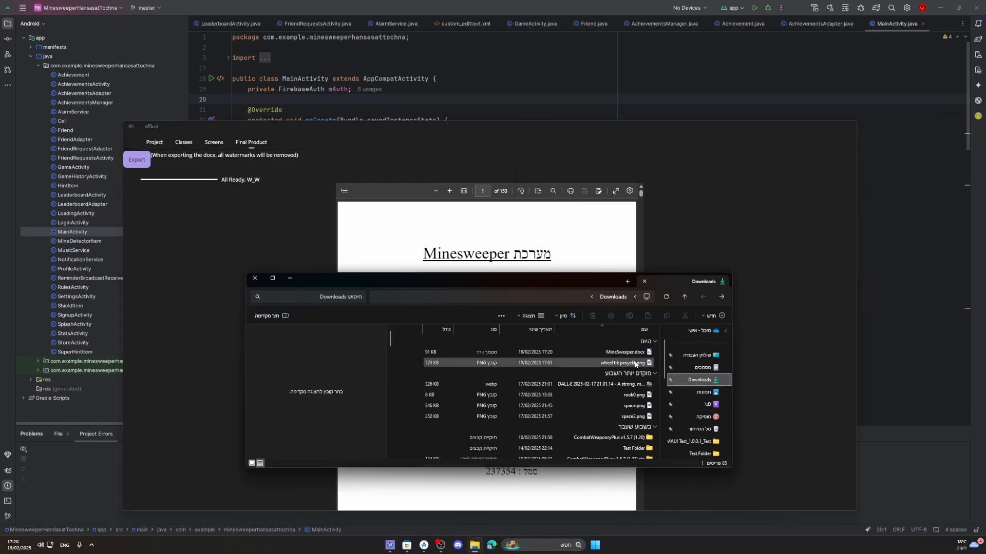
pyautogui.click(574, 351)
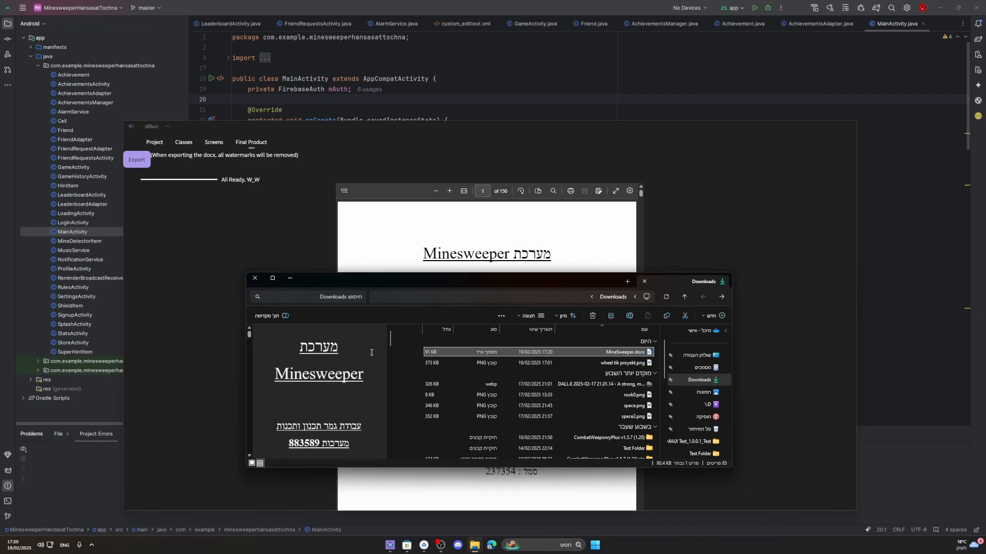
pyautogui.scroll(-4, 372, 352)
# - Open MineSweeper.docx in Word and look through its pages
pyautogui.doubleClick(566, 356)
pyautogui.rightClick(565, 355)
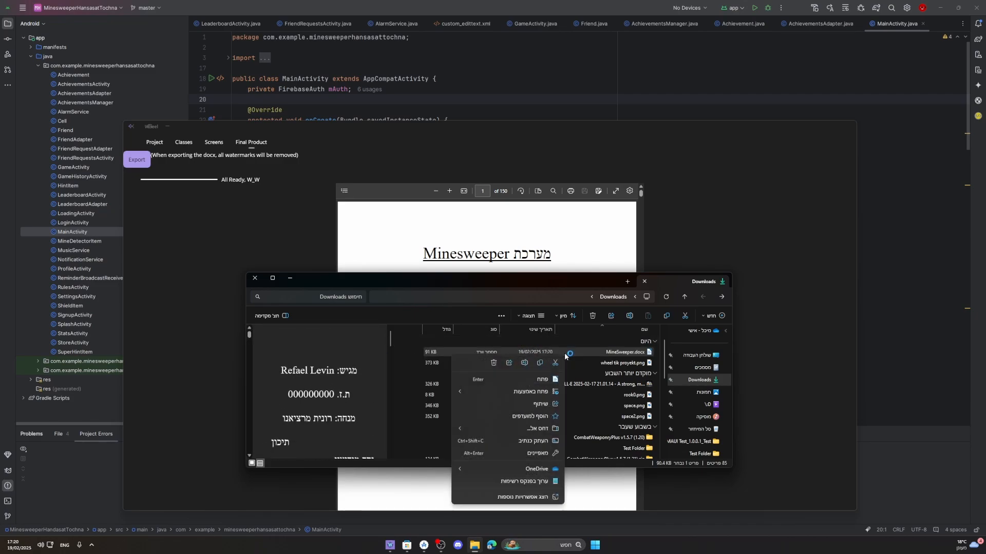
pyautogui.moveTo(534, 391)
pyautogui.click(427, 455)
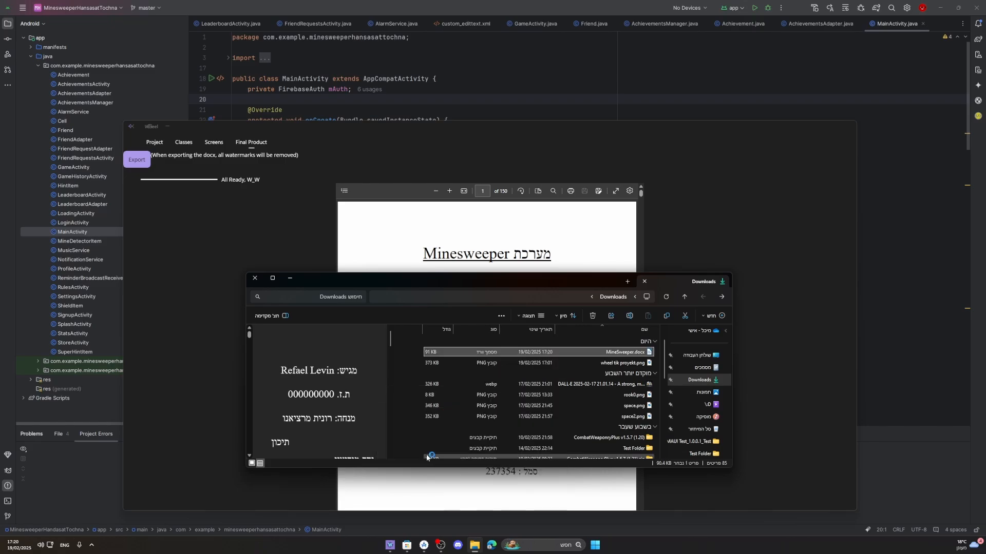
pyautogui.scroll(-20, 557, 361)
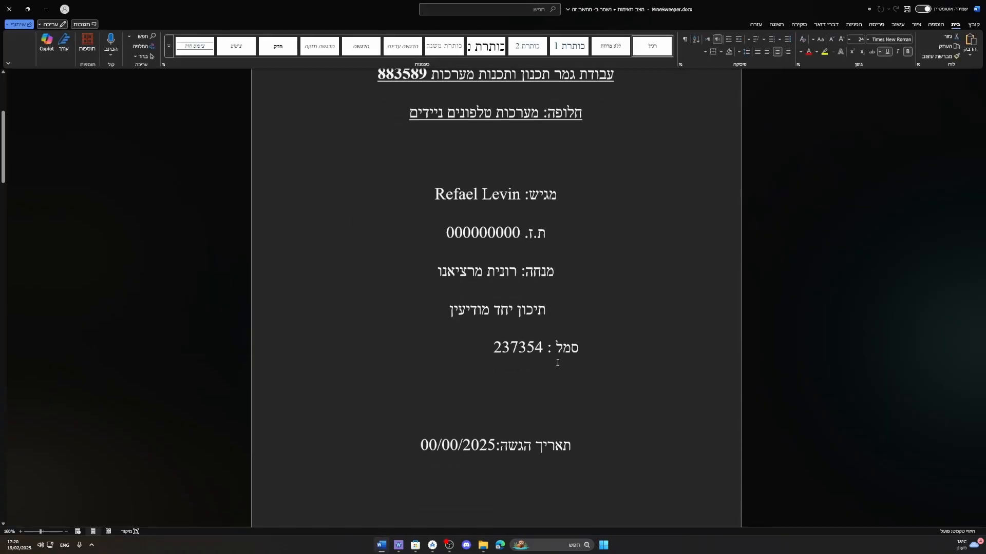
pyautogui.scroll(-15, 558, 402)
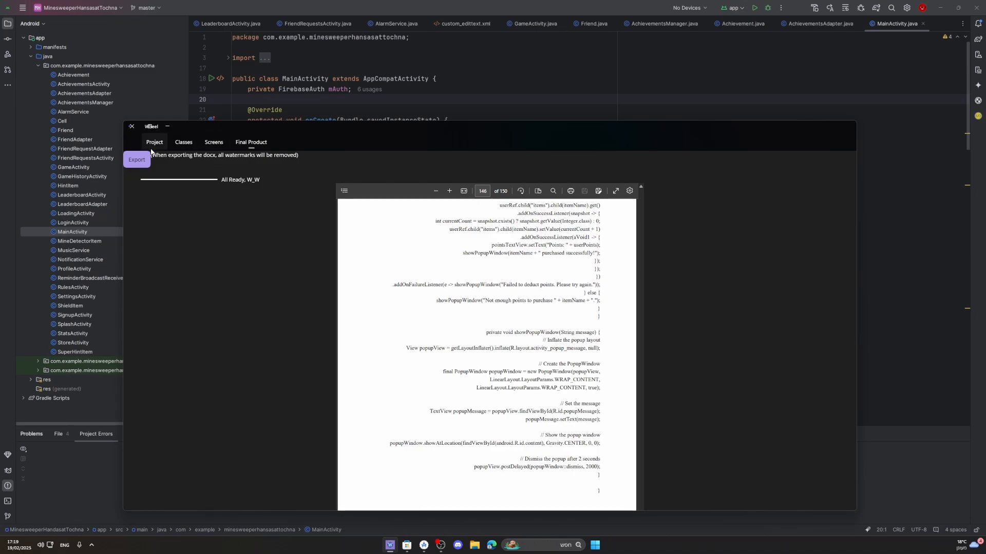
# - Back in Wheel Project Generator, look through the final product's last source code pages, from page 145 to SuperHintItem
pyautogui.scroll(10, 465, 289)
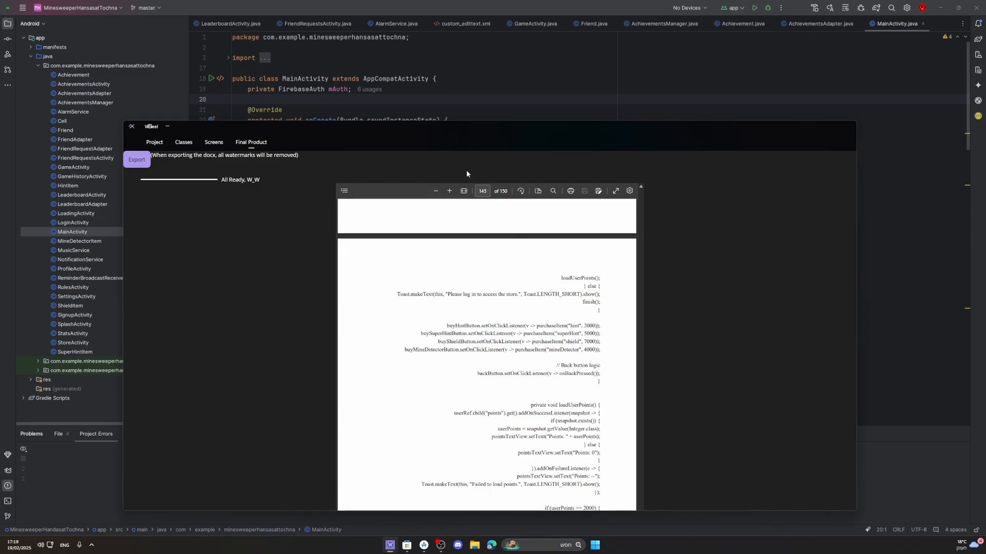
pyautogui.scroll(-12, 448, 346)
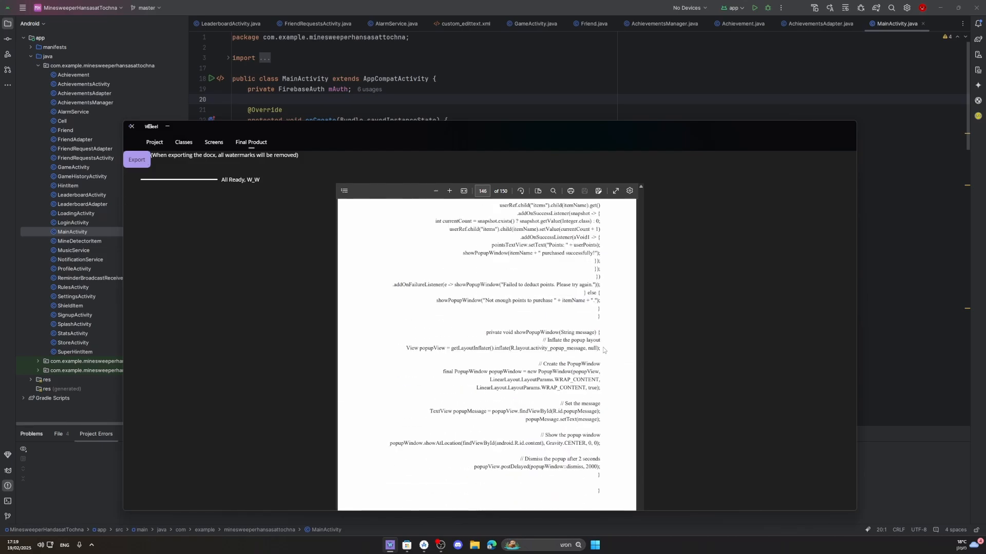
pyautogui.scroll(-15, 494, 285)
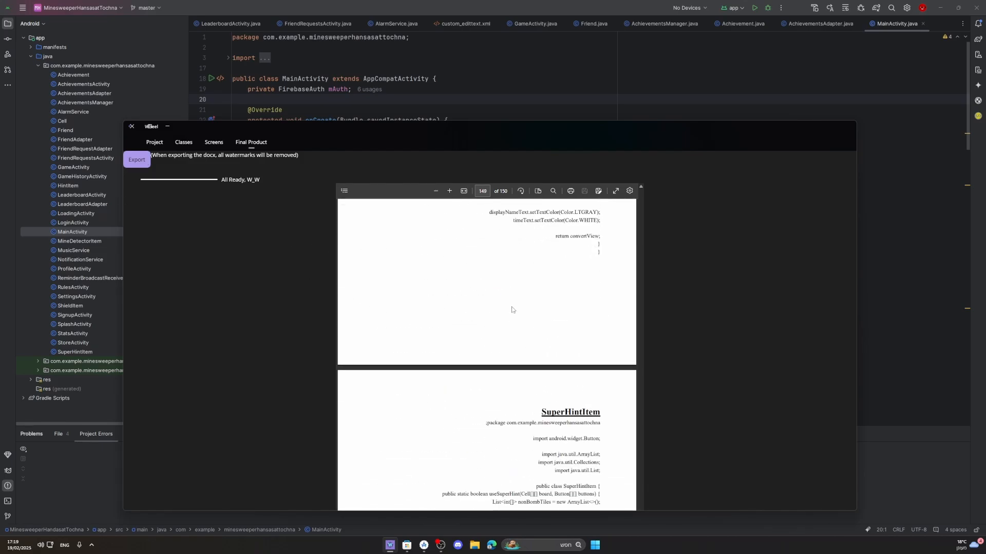